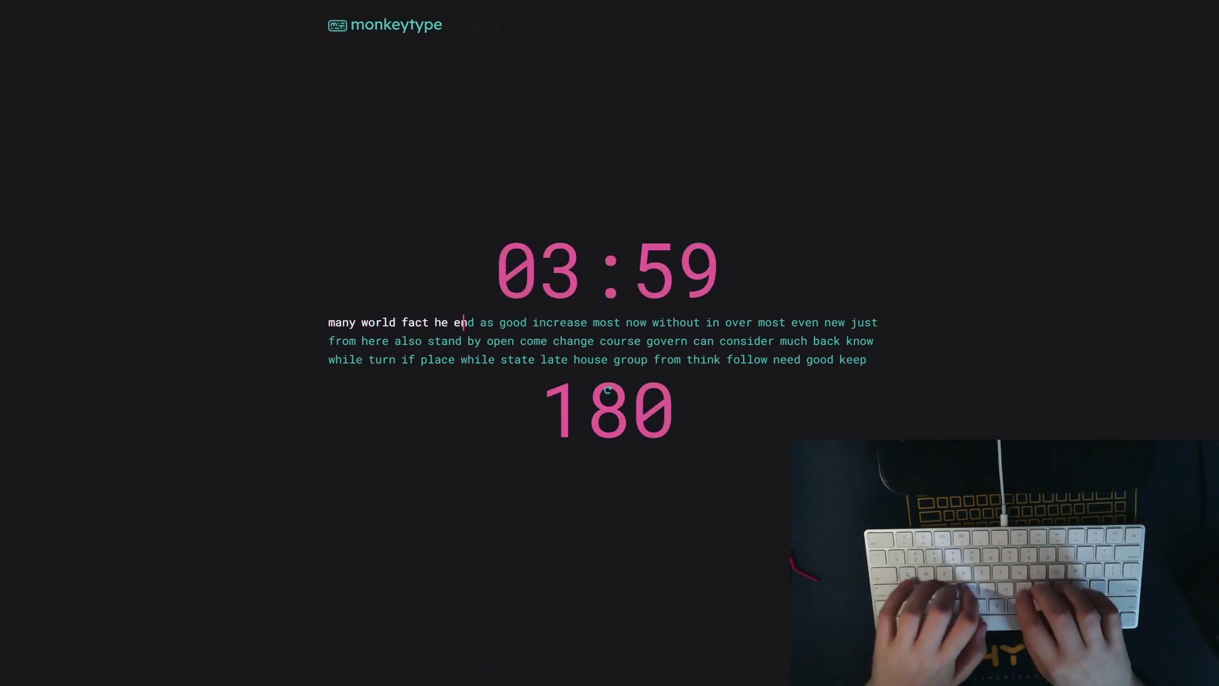
{"action": "type", "text": "now wit"}
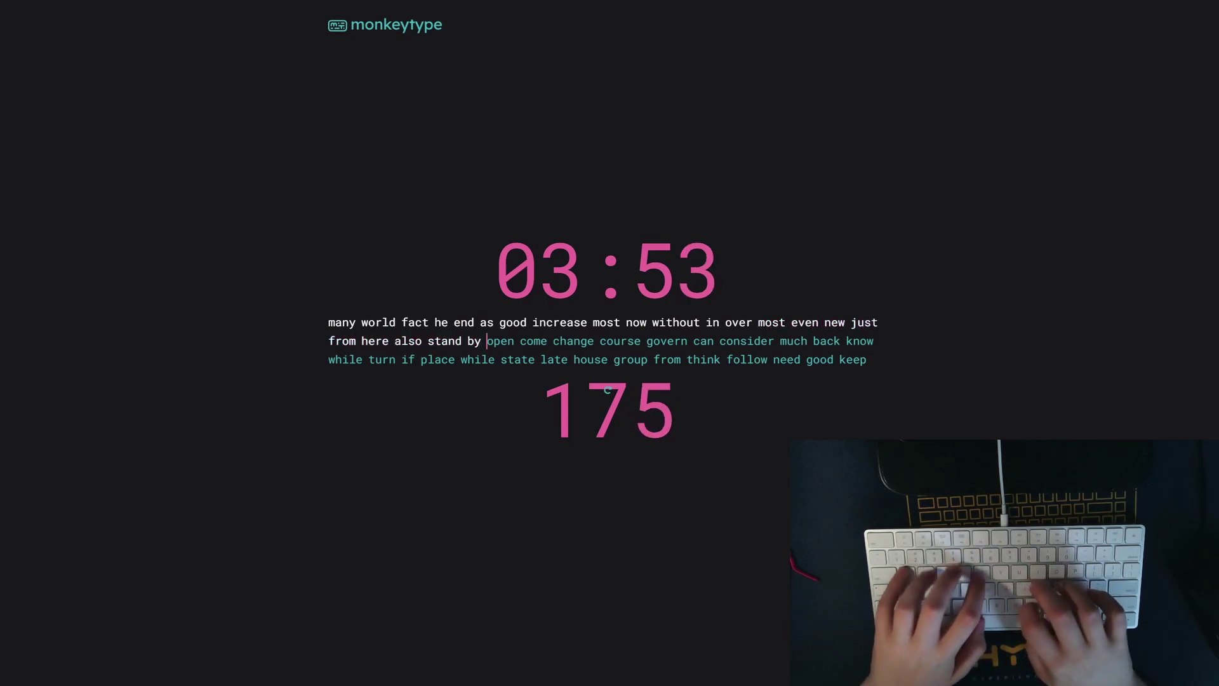
{"action": "type", "text": "urse govern can consider much bac"}
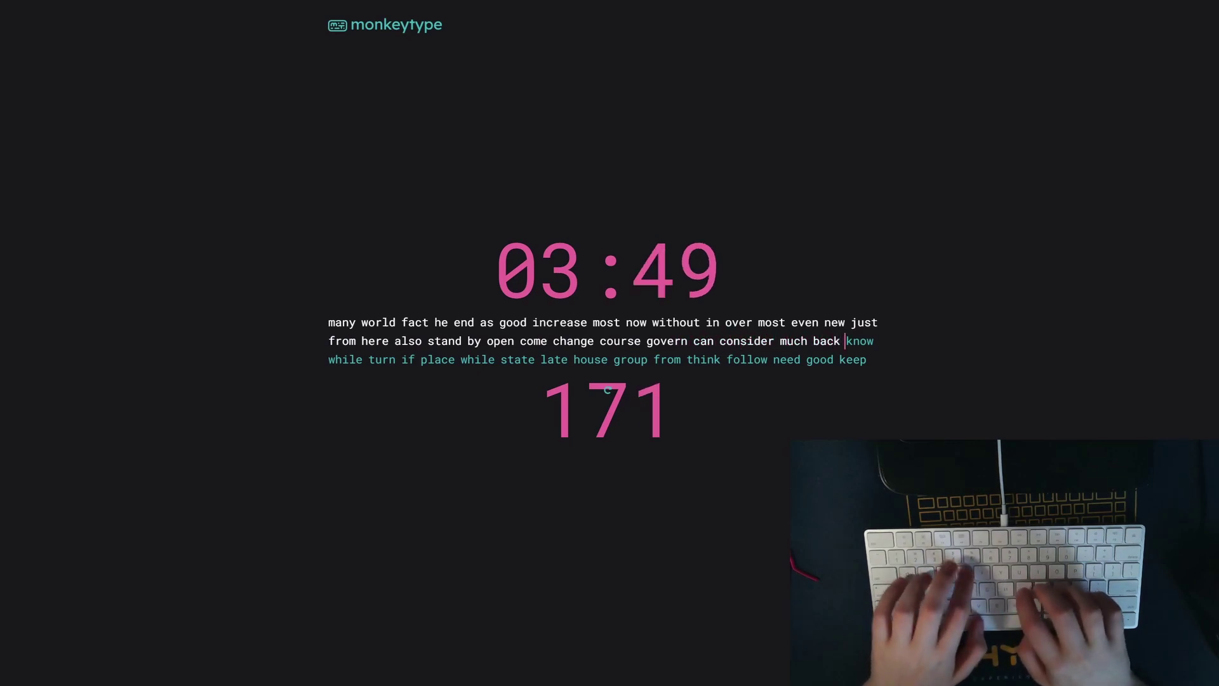
{"action": "type", "text": "know while tu"}
{"action": "type", "text": "ce while state late house group from"}
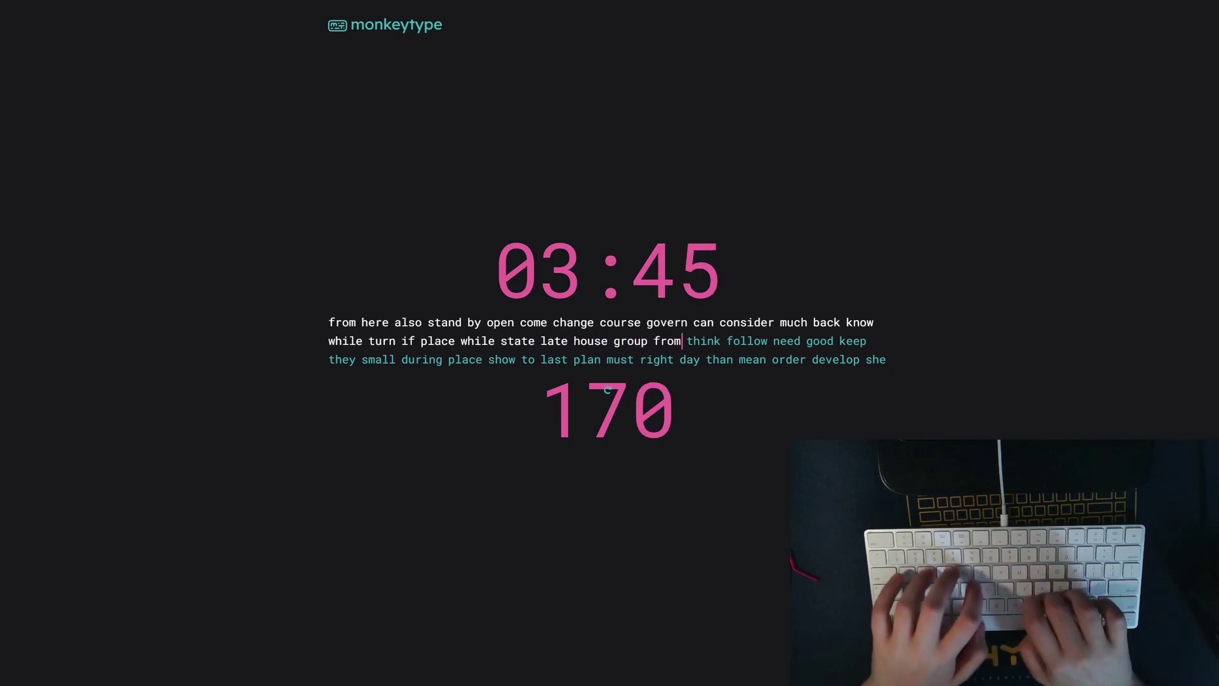
{"action": "type", "text": " good"}
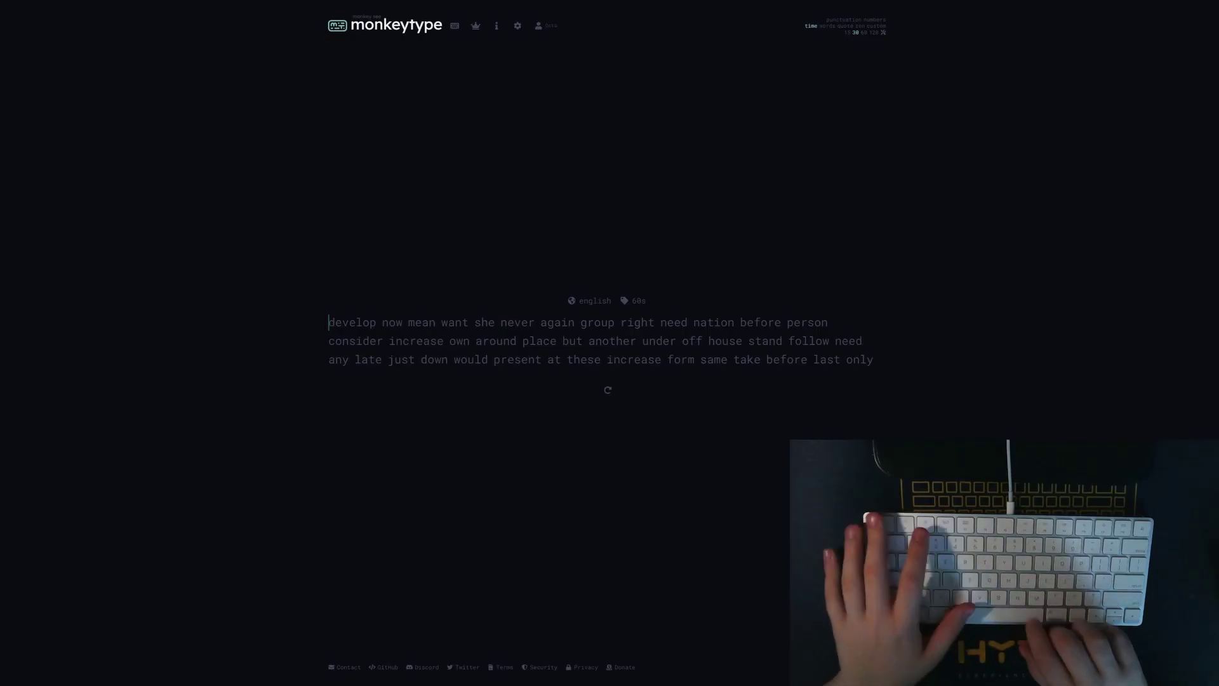
{"action": "key", "text": "Escape"}
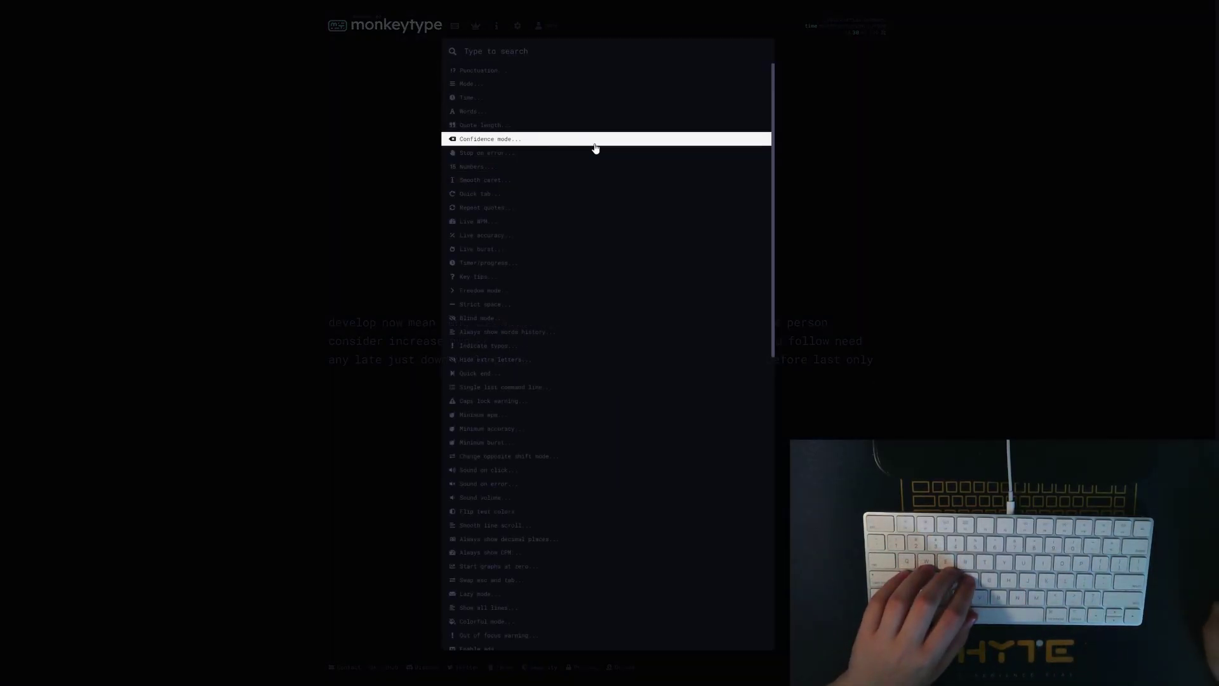
{"action": "scroll", "coordinate": [549, 190], "scroll_direction": "down", "scroll_amount": 3}
{"action": "scroll", "coordinate": [550, 190], "scroll_direction": "down", "scroll_amount": 3}
{"action": "scroll", "coordinate": [549, 238], "scroll_direction": "down", "scroll_amount": 3}
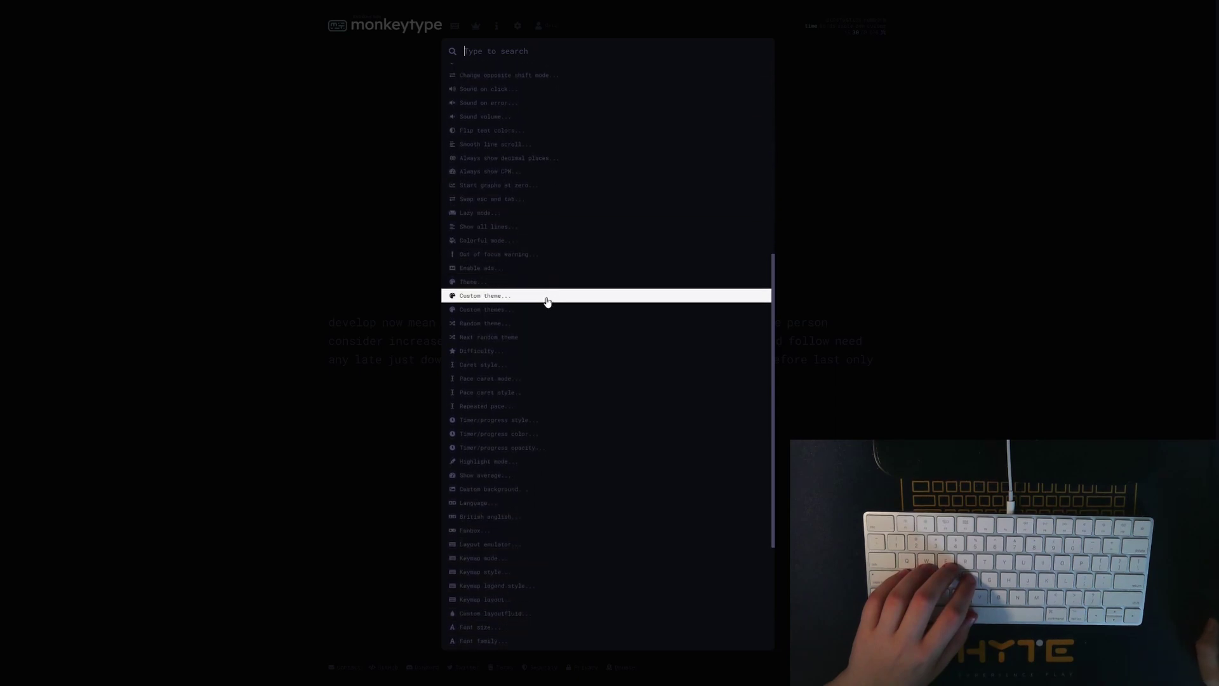
{"action": "scroll", "coordinate": [547, 314], "scroll_direction": "down", "scroll_amount": 3}
{"action": "scroll", "coordinate": [545, 353], "scroll_direction": "down", "scroll_amount": 3}
{"action": "scroll", "coordinate": [544, 380], "scroll_direction": "down", "scroll_amount": 2}
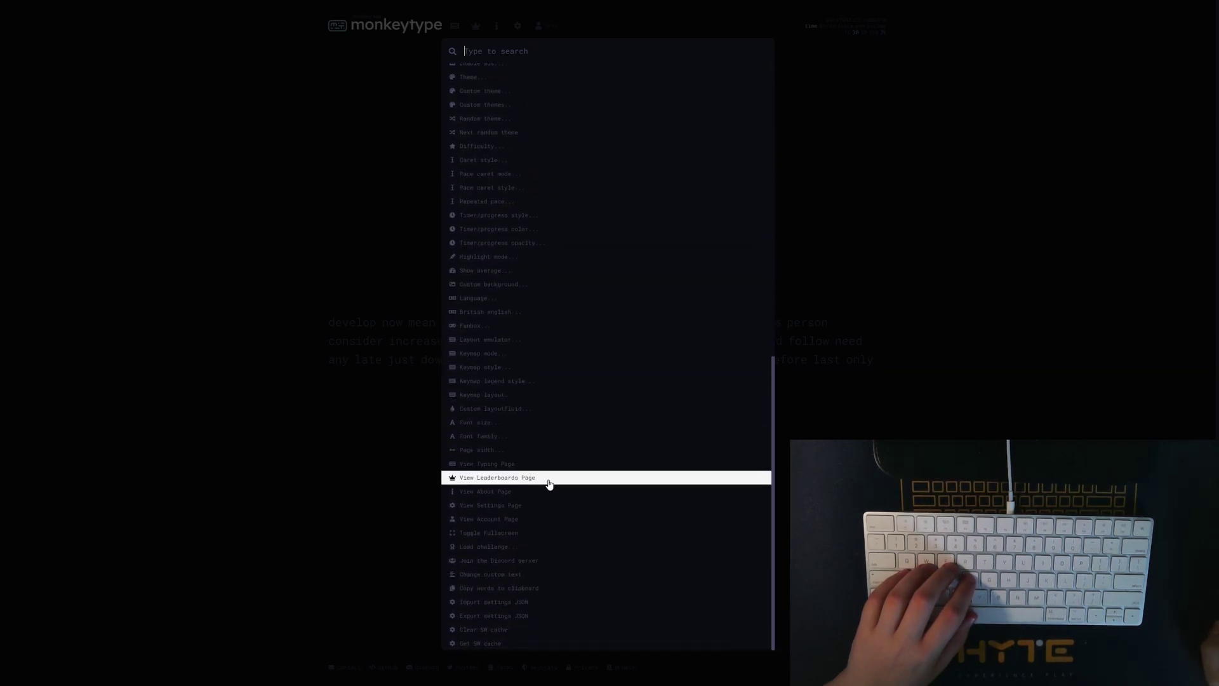
{"action": "scroll", "coordinate": [546, 420], "scroll_direction": "up", "scroll_amount": 3}
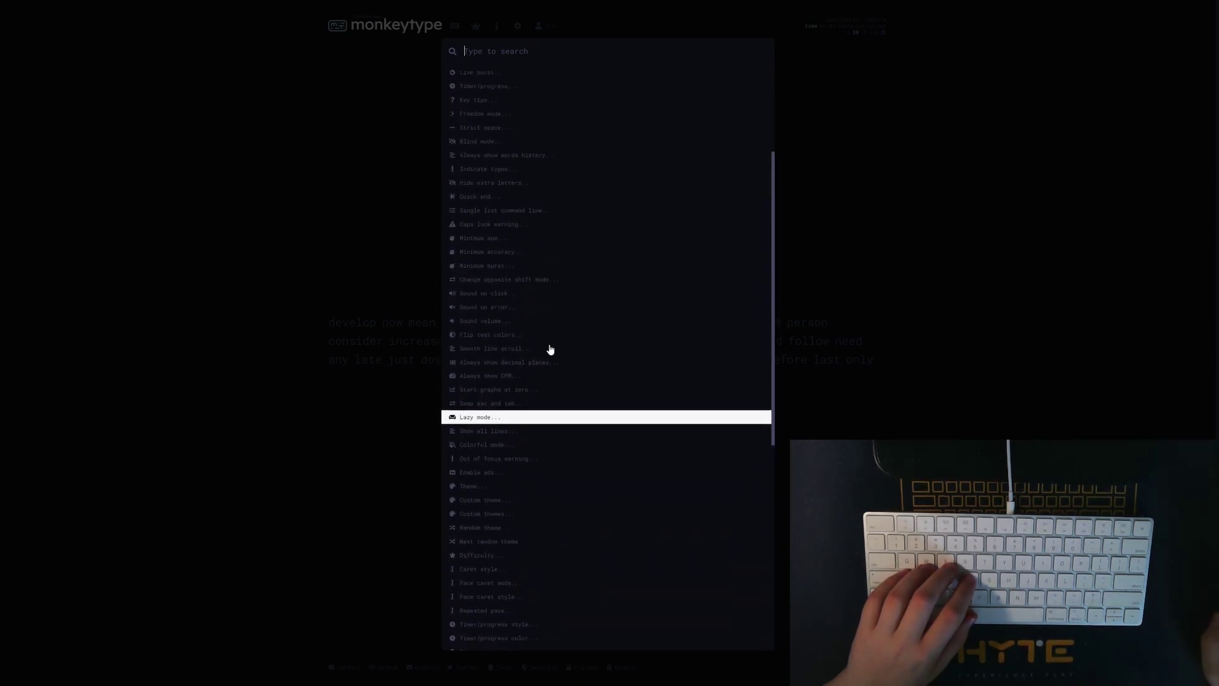
{"action": "left_click", "coordinate": [493, 82]}
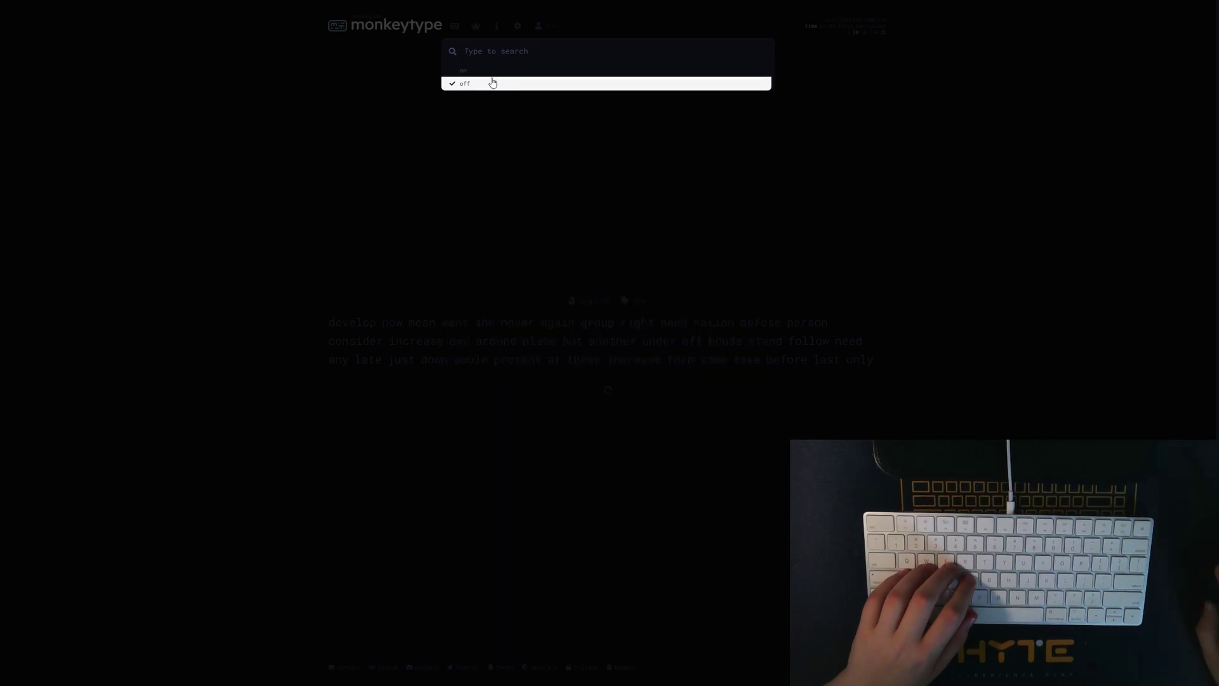
{"action": "key", "text": "Escape"}
{"action": "left_click", "coordinate": [483, 98]}
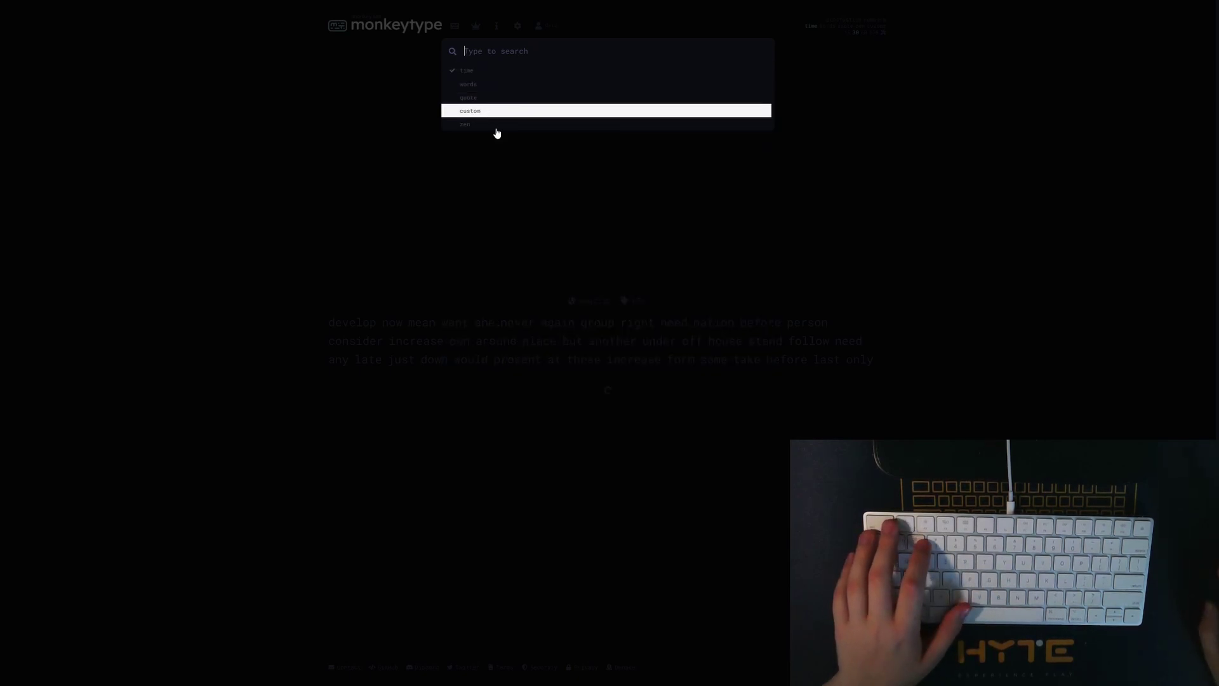
{"action": "key", "text": "Escape"}
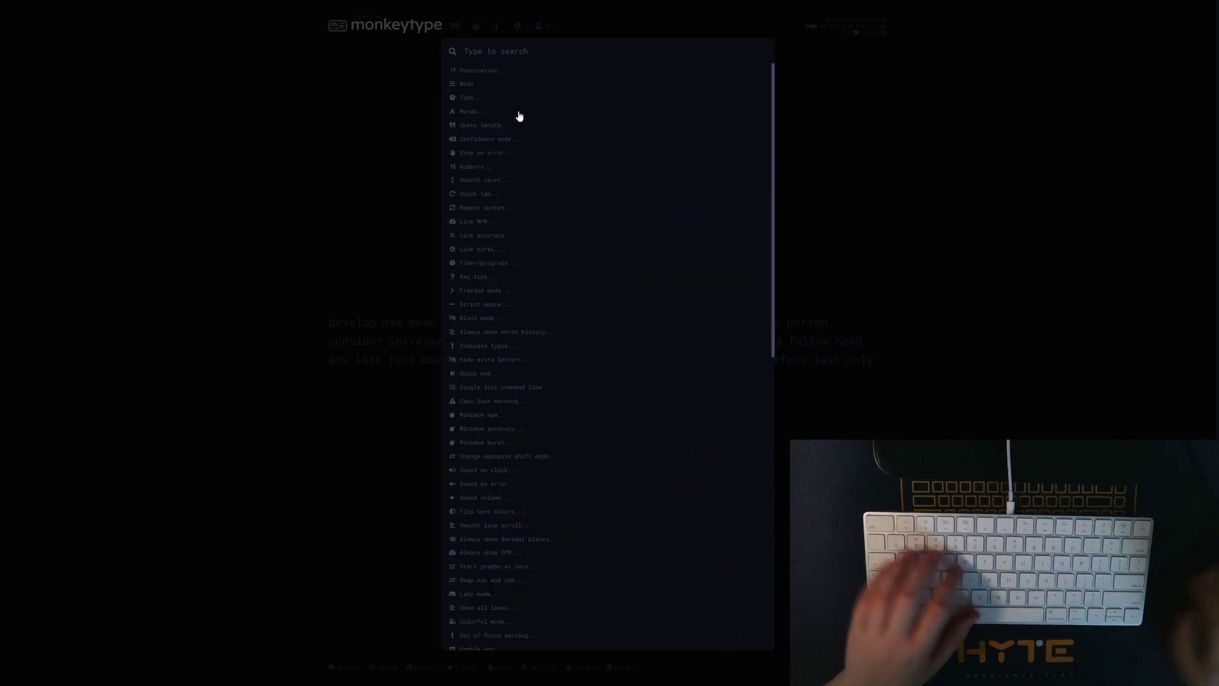
{"action": "type", "text": "word"}
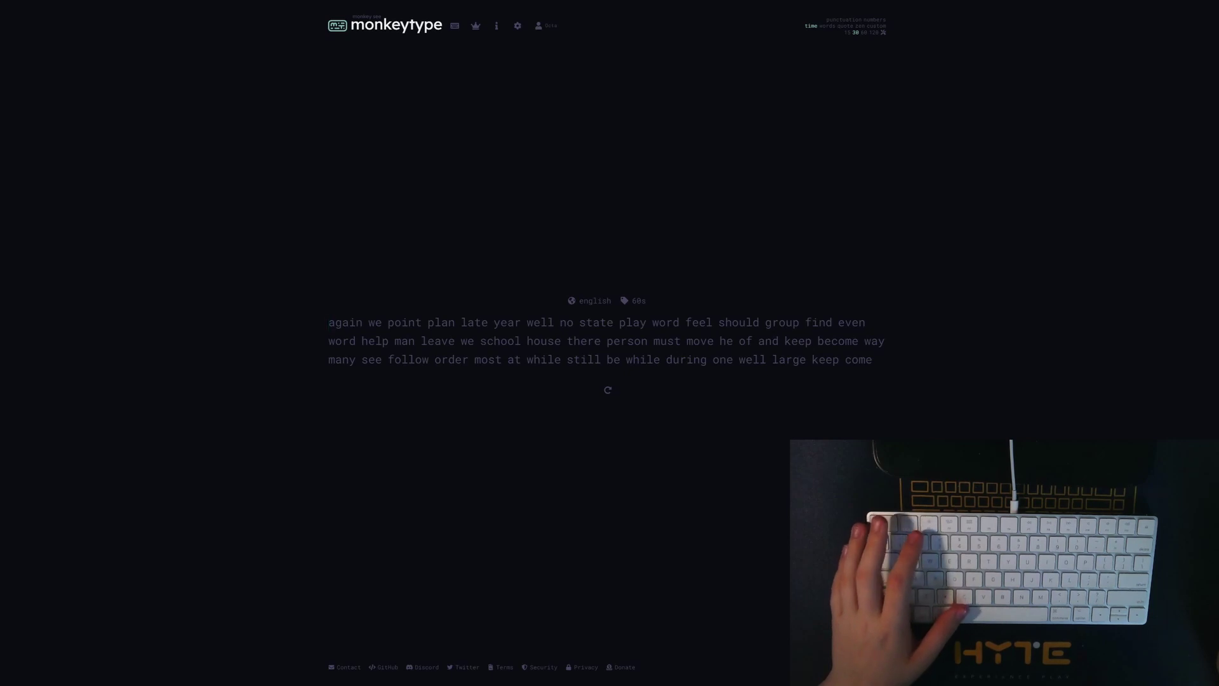
- Apply a saved preset from the command line's Presets list
{"action": "key", "text": "Escape"}
{"action": "type", "text": "presets"}
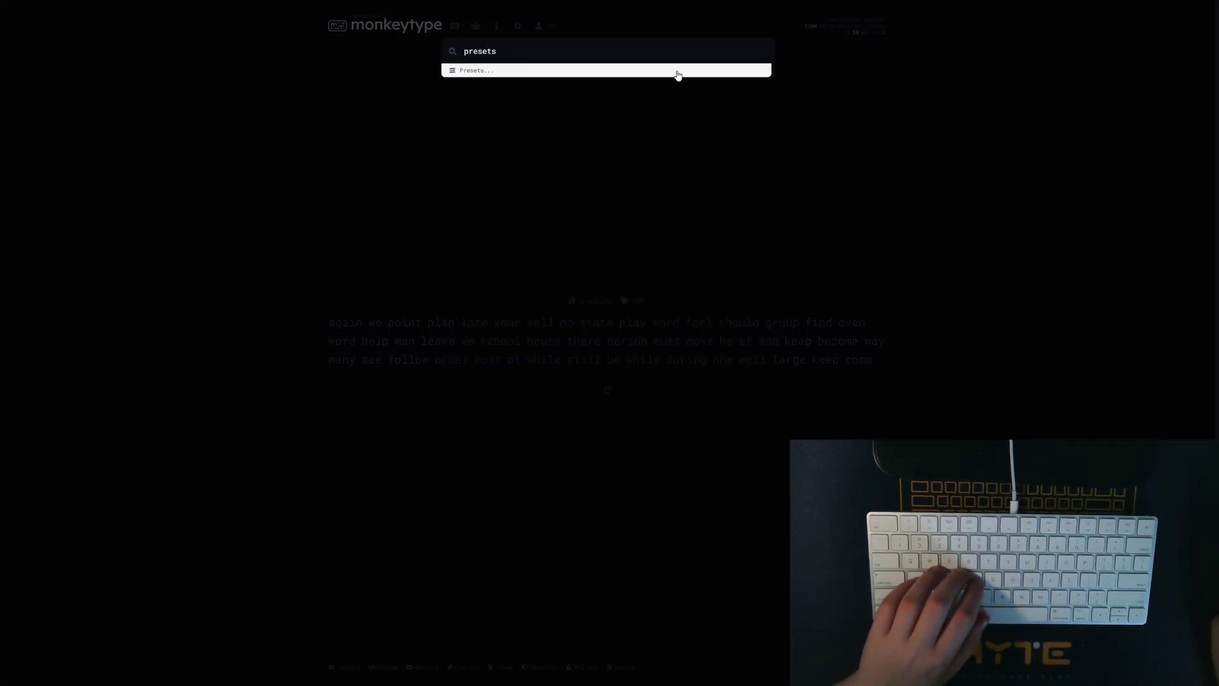
{"action": "key", "text": "Return"}
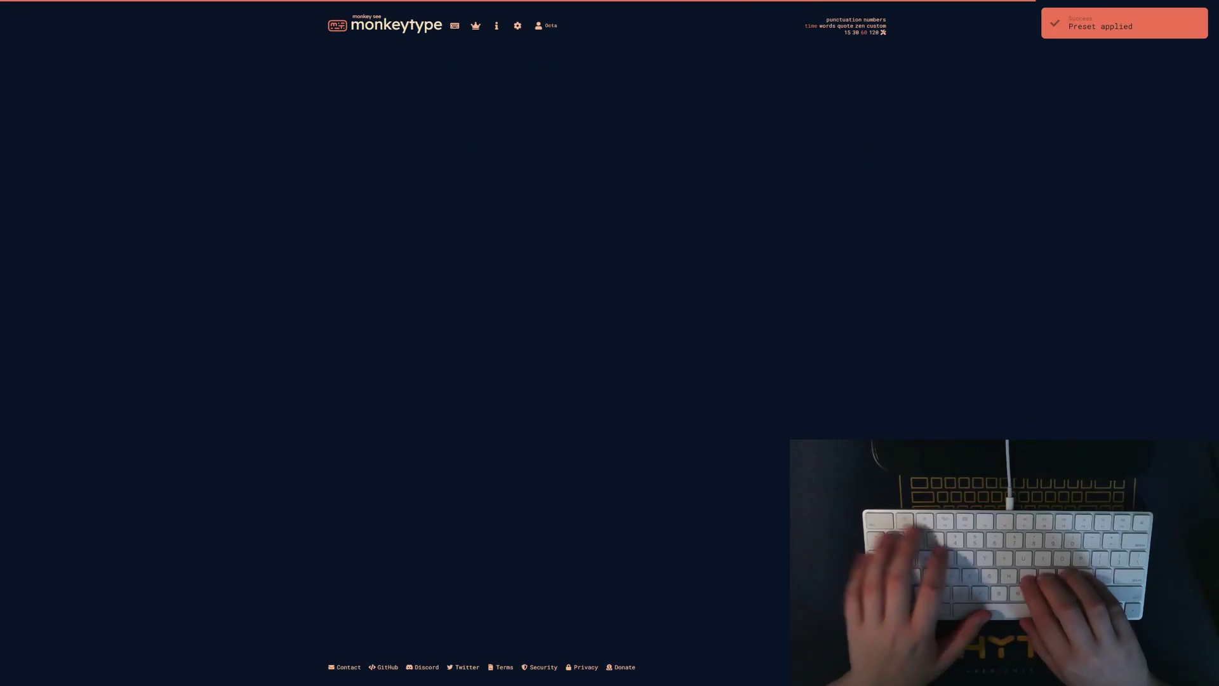
{"action": "key", "text": "Escape"}
{"action": "type", "text": "pres"}
{"action": "key", "text": "Return"}
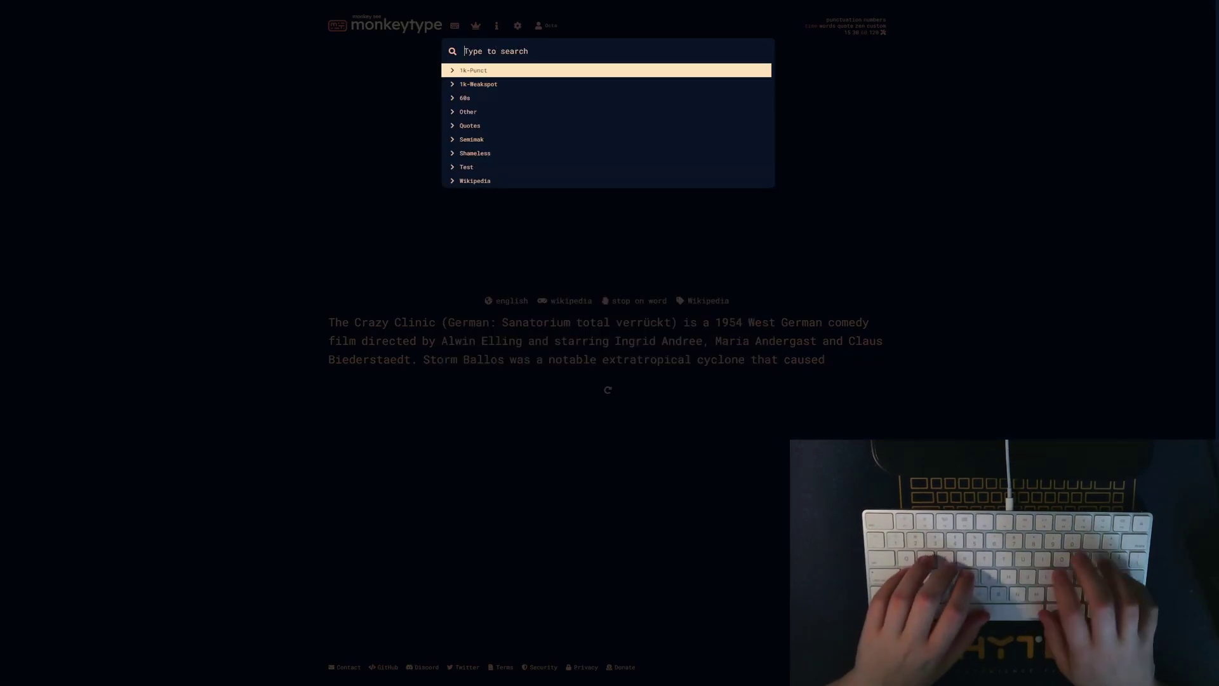
{"action": "type", "text": "sub"}
{"action": "key", "text": "Return"}
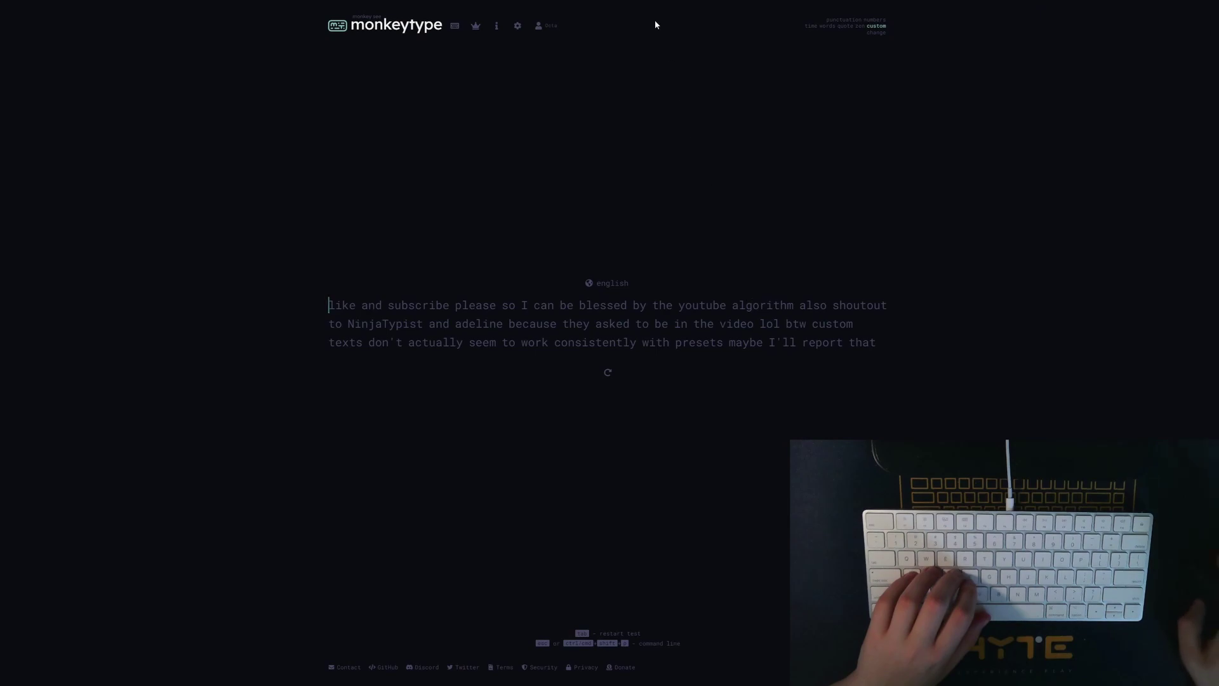
- From Settings, apply the Quotes preset, then switch to another saved preset
{"action": "left_click", "coordinate": [517, 27]}
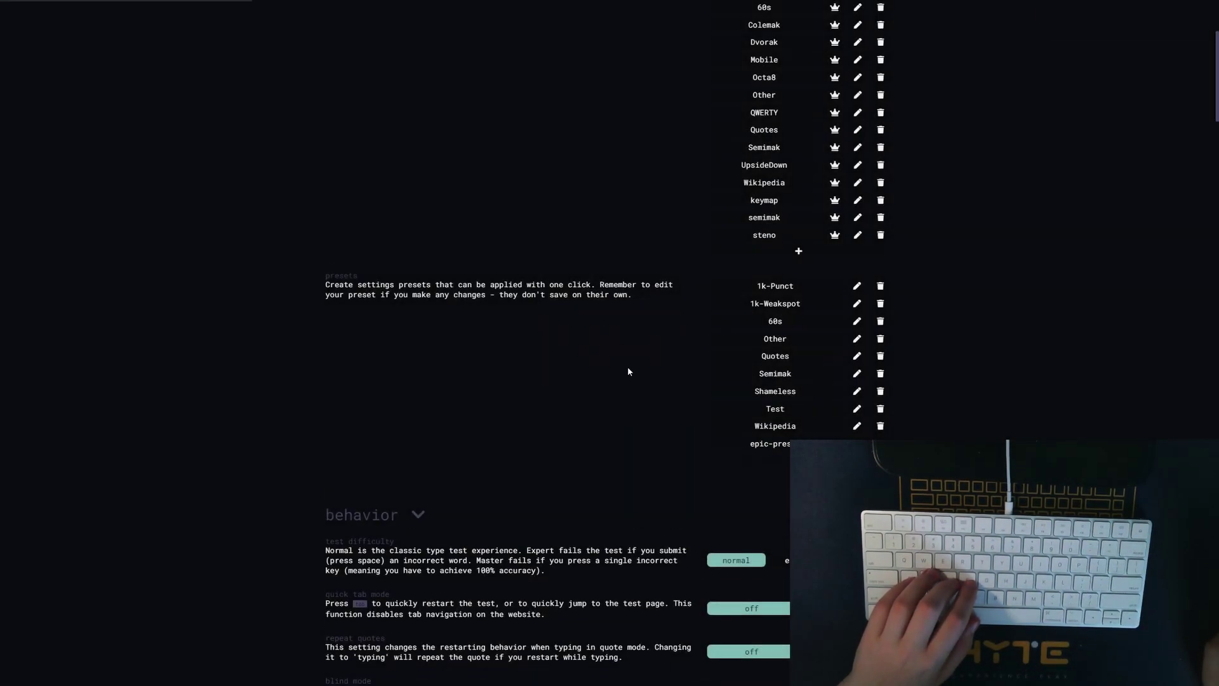
{"action": "key", "text": "Escape"}
{"action": "left_click", "coordinate": [576, 126]}
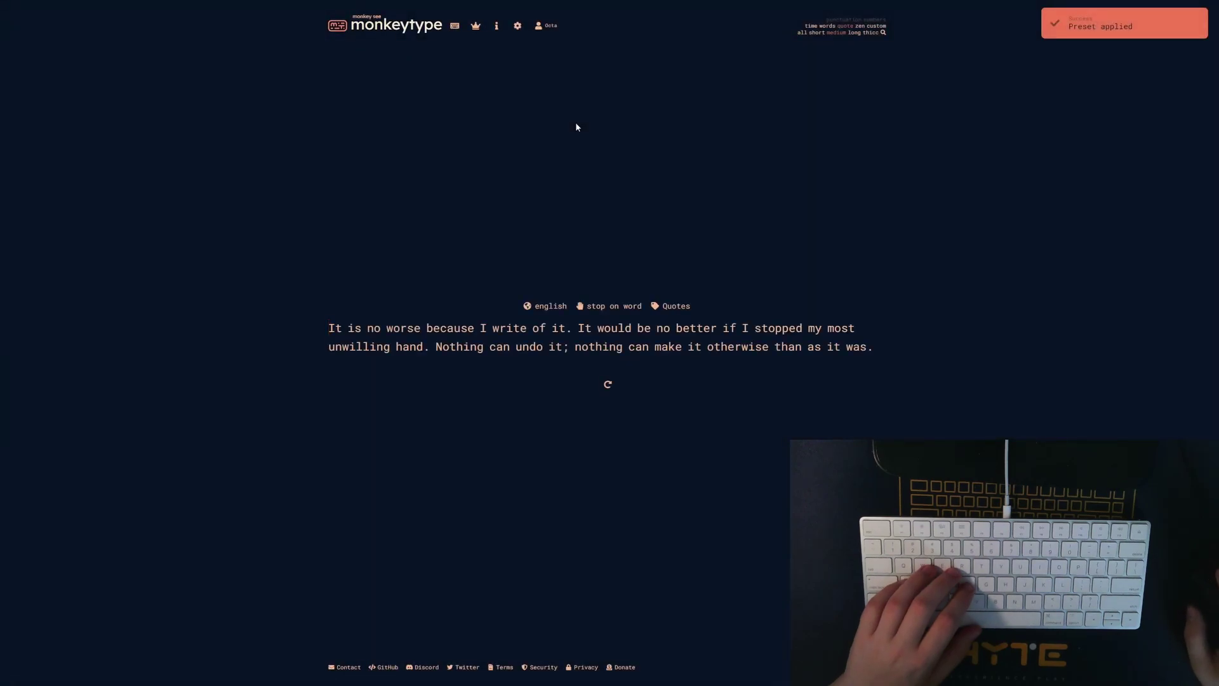
{"action": "key", "text": "Escape"}
{"action": "type", "text": "quote"}
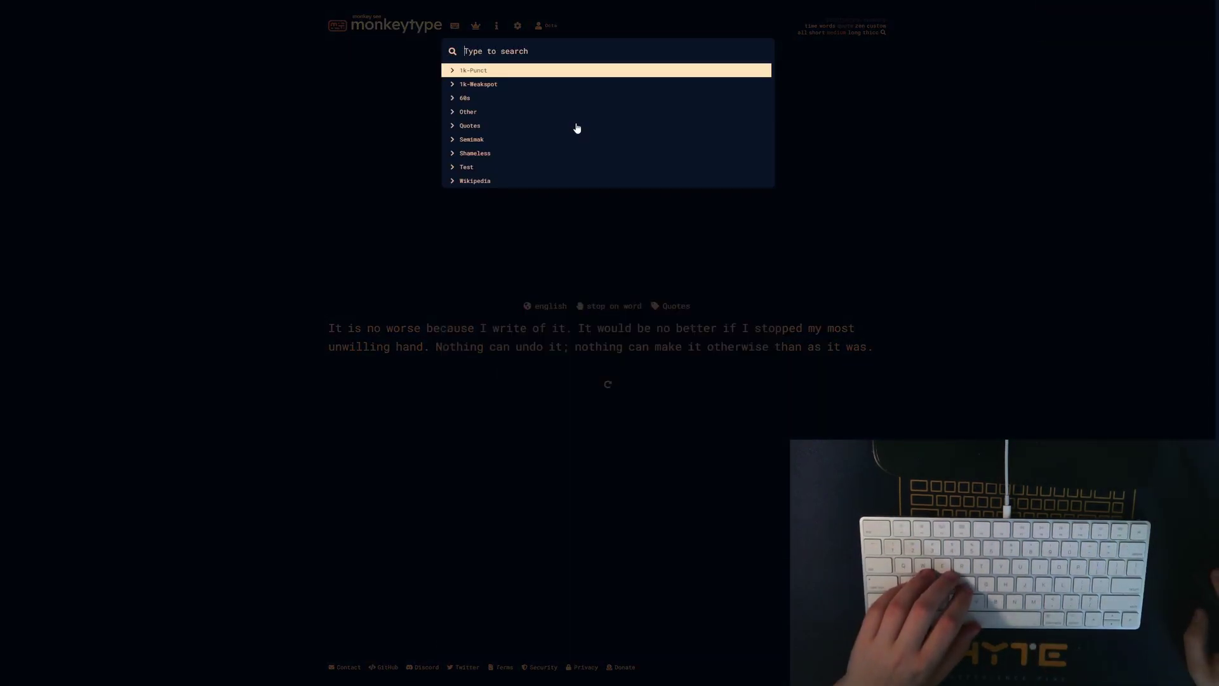
{"action": "key", "text": "Down"}
{"action": "key", "text": "Return"}
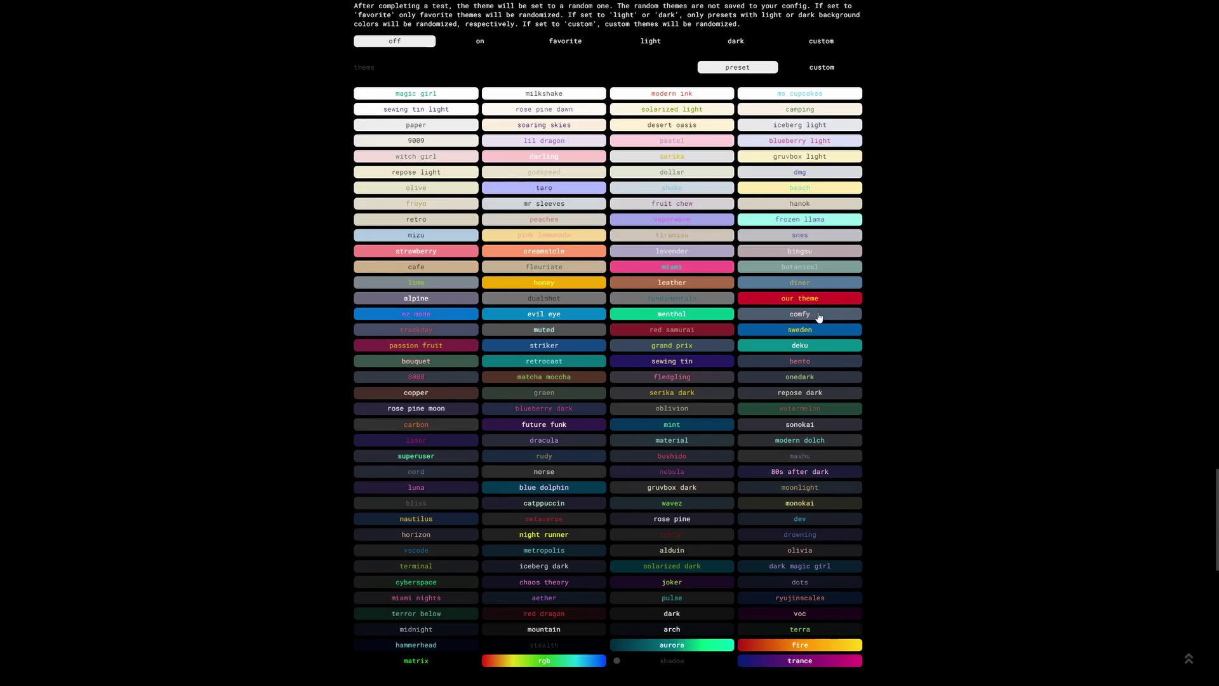
- Open the custom theme colour editor from the Settings theme section
{"action": "left_click", "coordinate": [817, 67]}
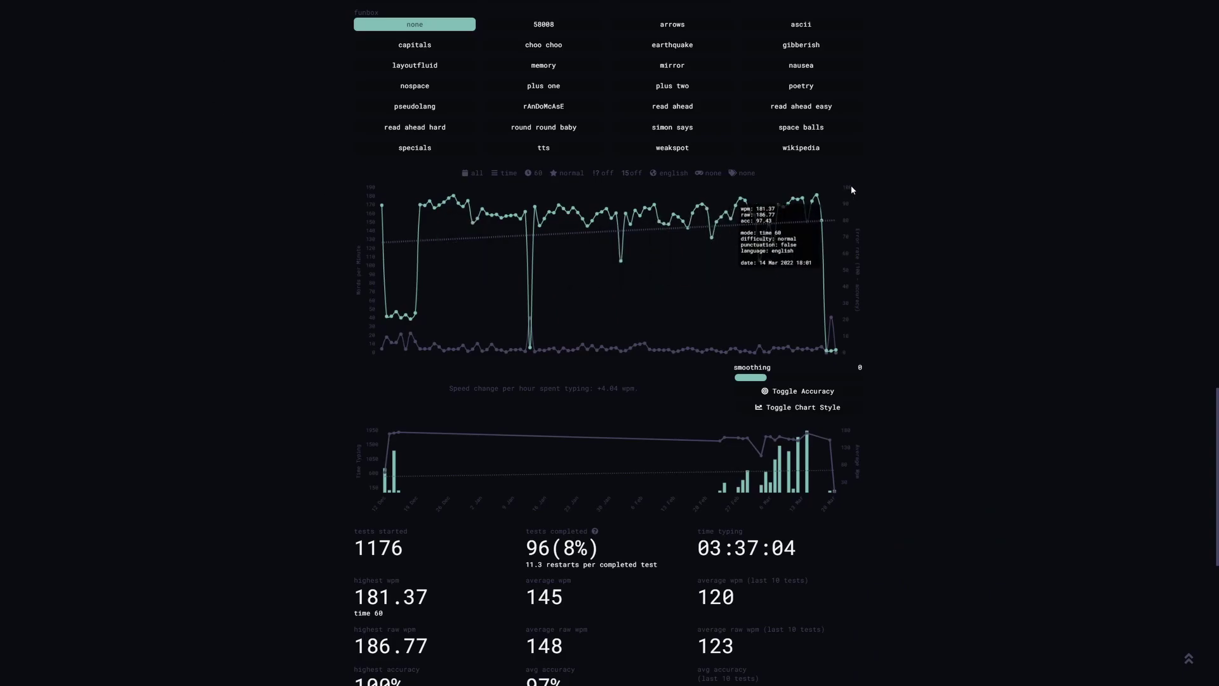
{"action": "scroll", "coordinate": [1003, 459], "scroll_direction": "up", "scroll_amount": 5}
{"action": "scroll", "coordinate": [1003, 459], "scroll_direction": "up", "scroll_amount": 5}
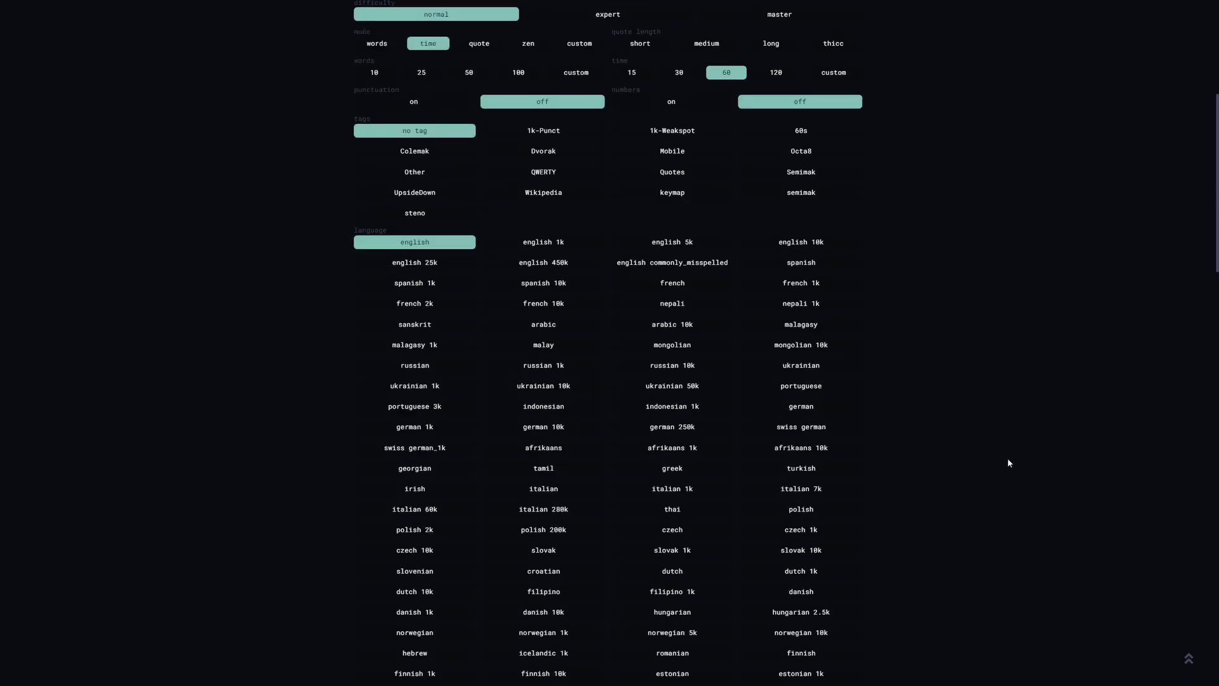
{"action": "scroll", "coordinate": [1003, 460], "scroll_direction": "up", "scroll_amount": 2}
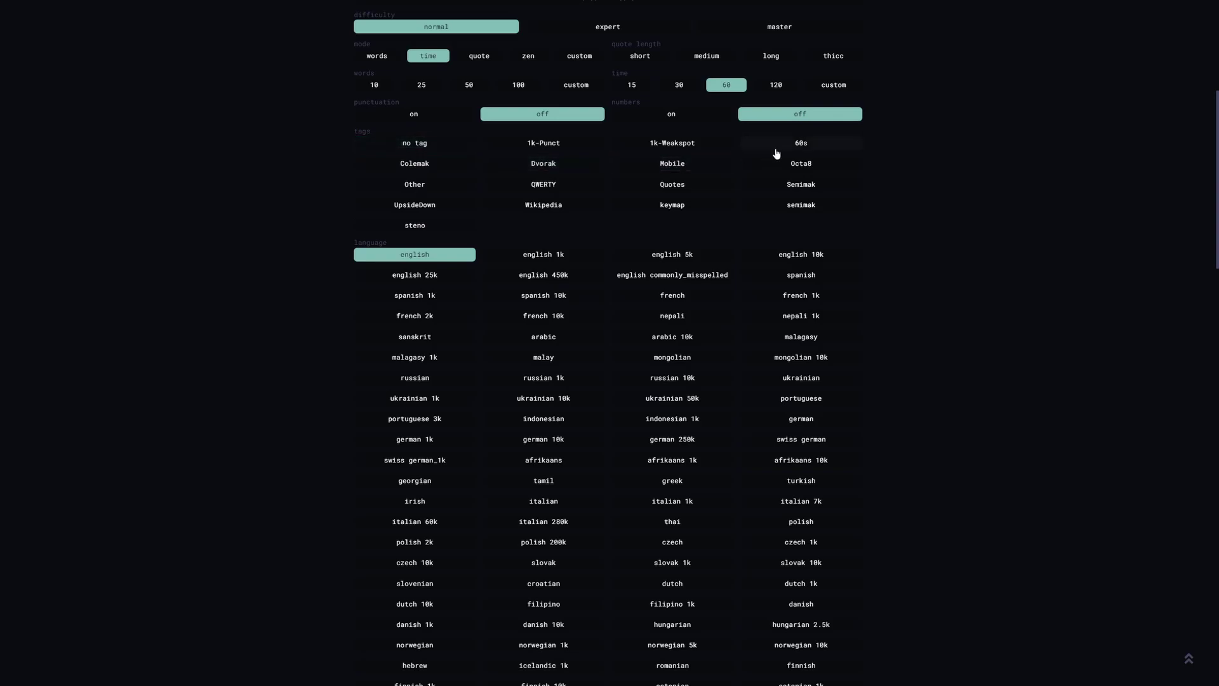
{"action": "scroll", "coordinate": [781, 103], "scroll_direction": "up", "scroll_amount": 2}
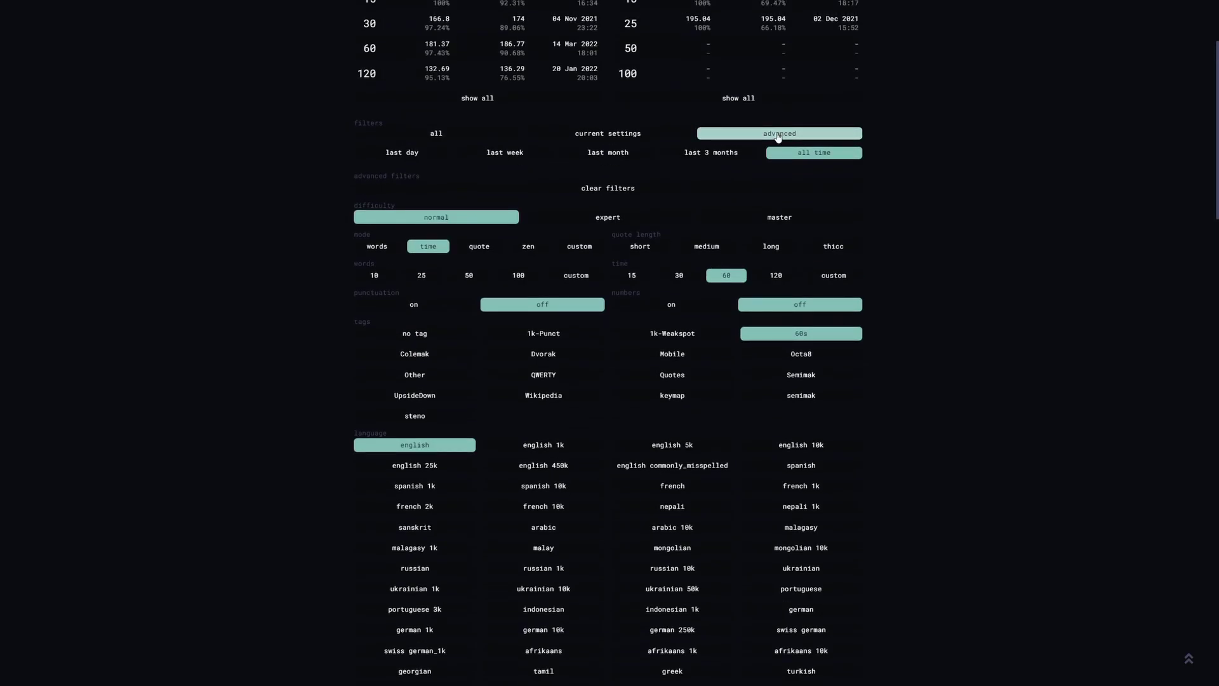
{"action": "scroll", "coordinate": [836, 231], "scroll_direction": "down", "scroll_amount": 10}
{"action": "scroll", "coordinate": [883, 328], "scroll_direction": "down", "scroll_amount": 8}
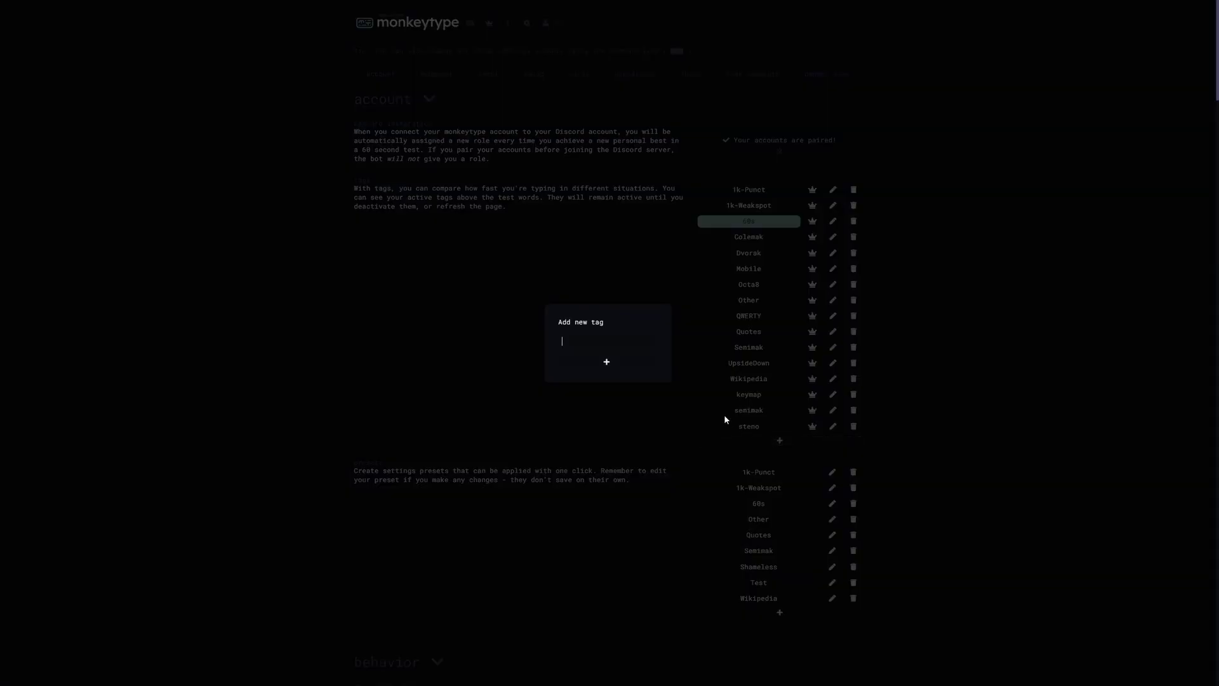
{"action": "type", "text": "t"}
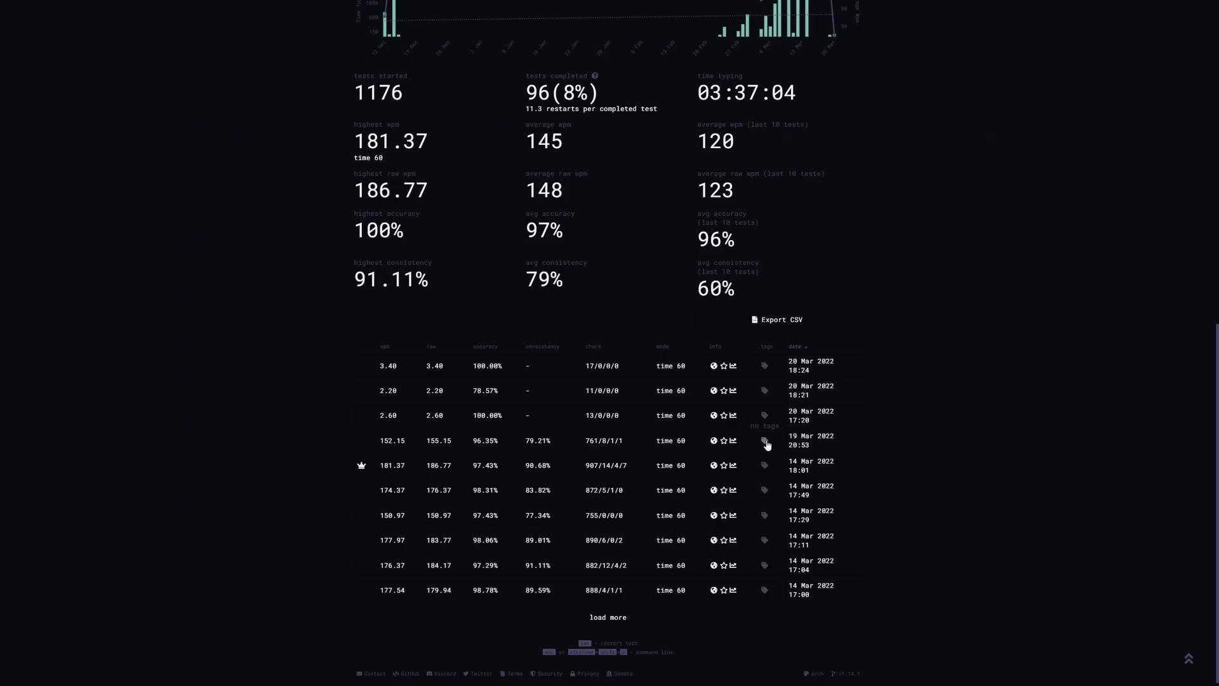
- Tag the 19 Mar 2022 result with the 60s tag
{"action": "left_click", "coordinate": [765, 440]}
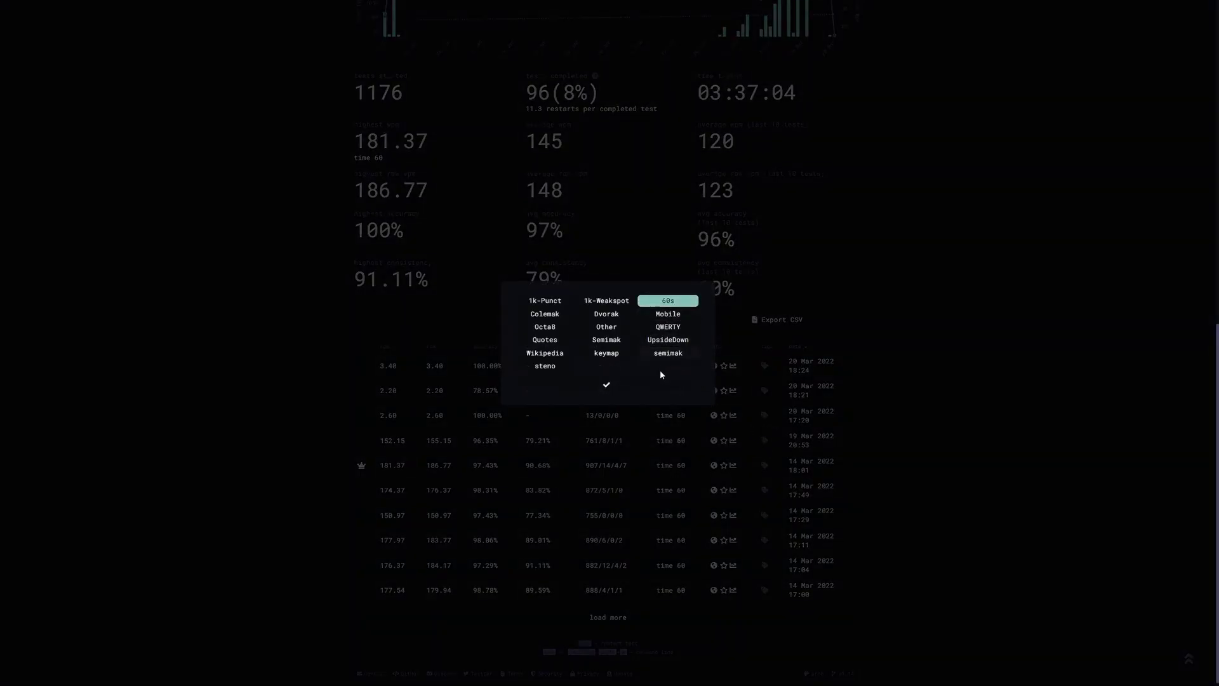
{"action": "left_click", "coordinate": [660, 386]}
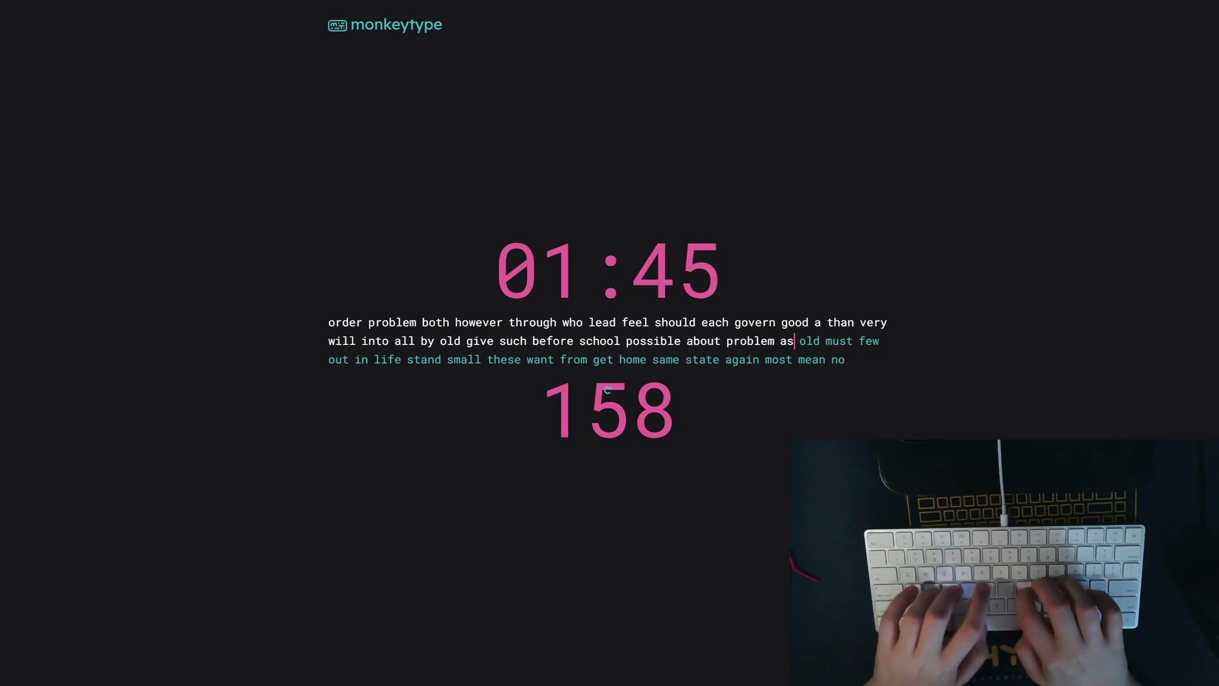
{"action": "type", "text": "st few out in life "}
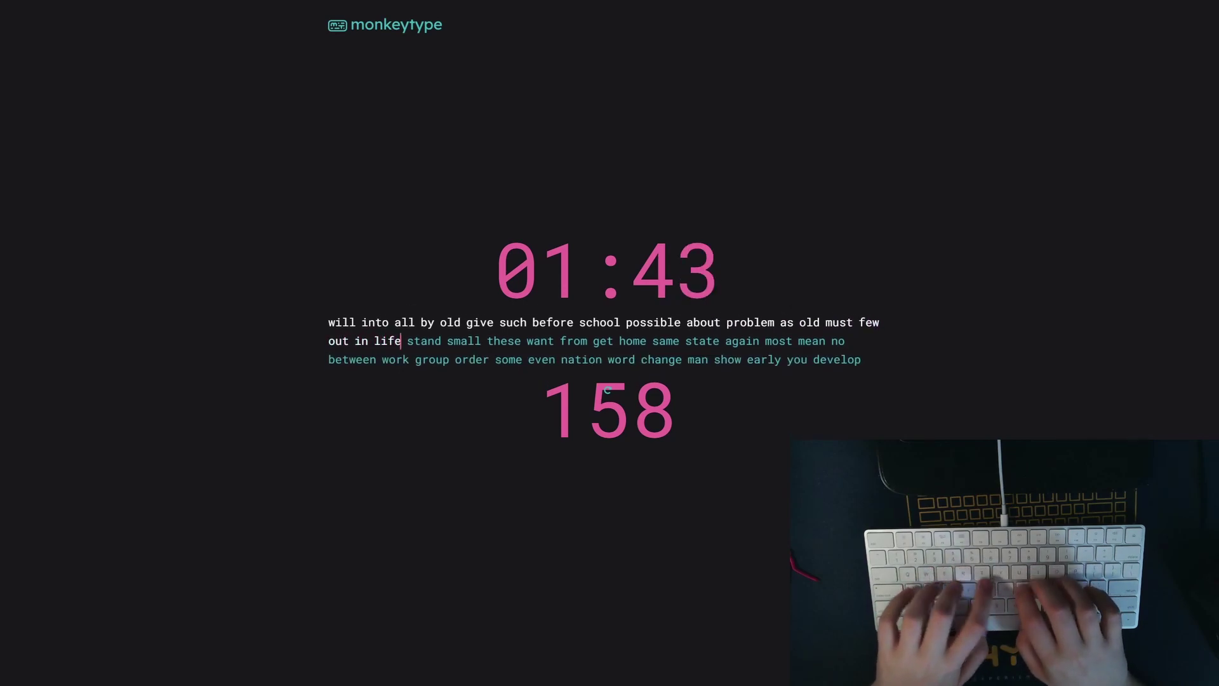
{"action": "type", "text": "stand small these want from "}
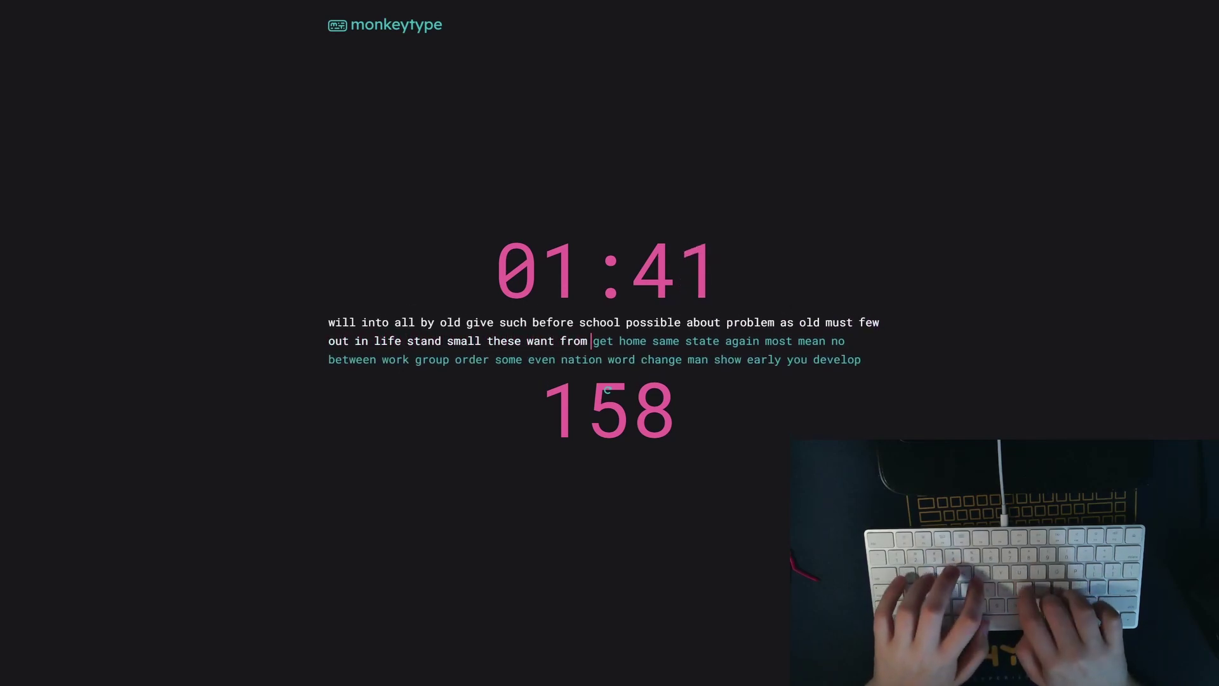
{"action": "type", "text": "get home same state again m"}
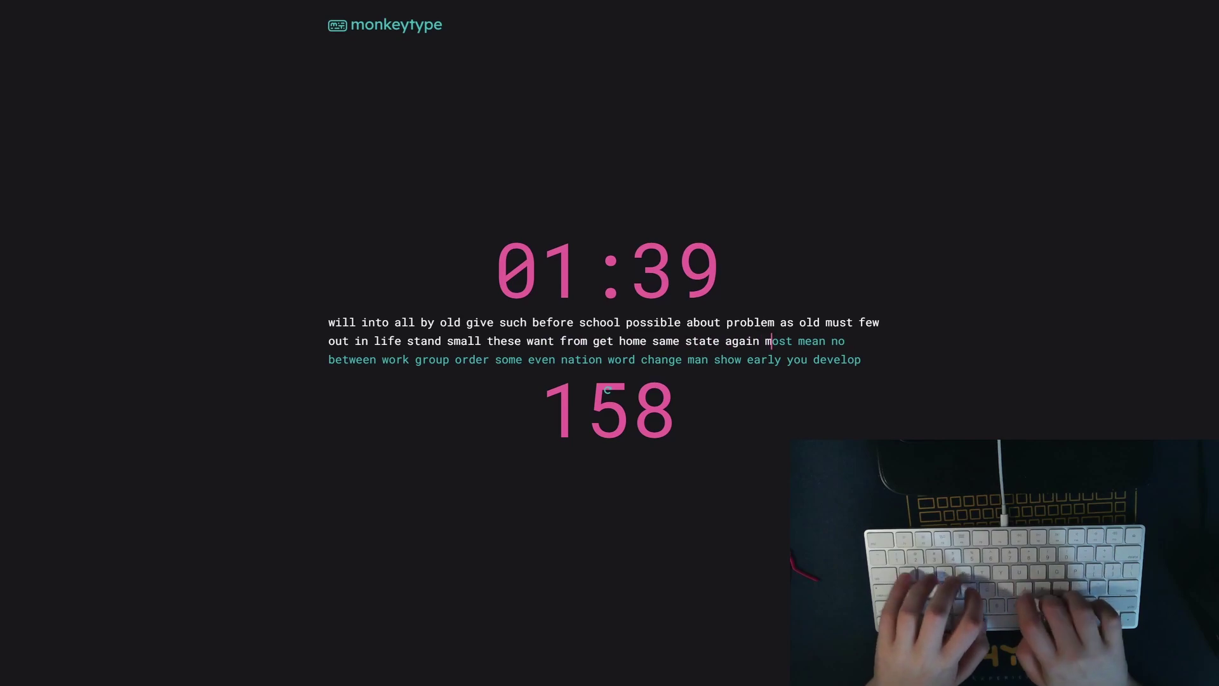
{"action": "type", "text": "ost mean no between work gro"}
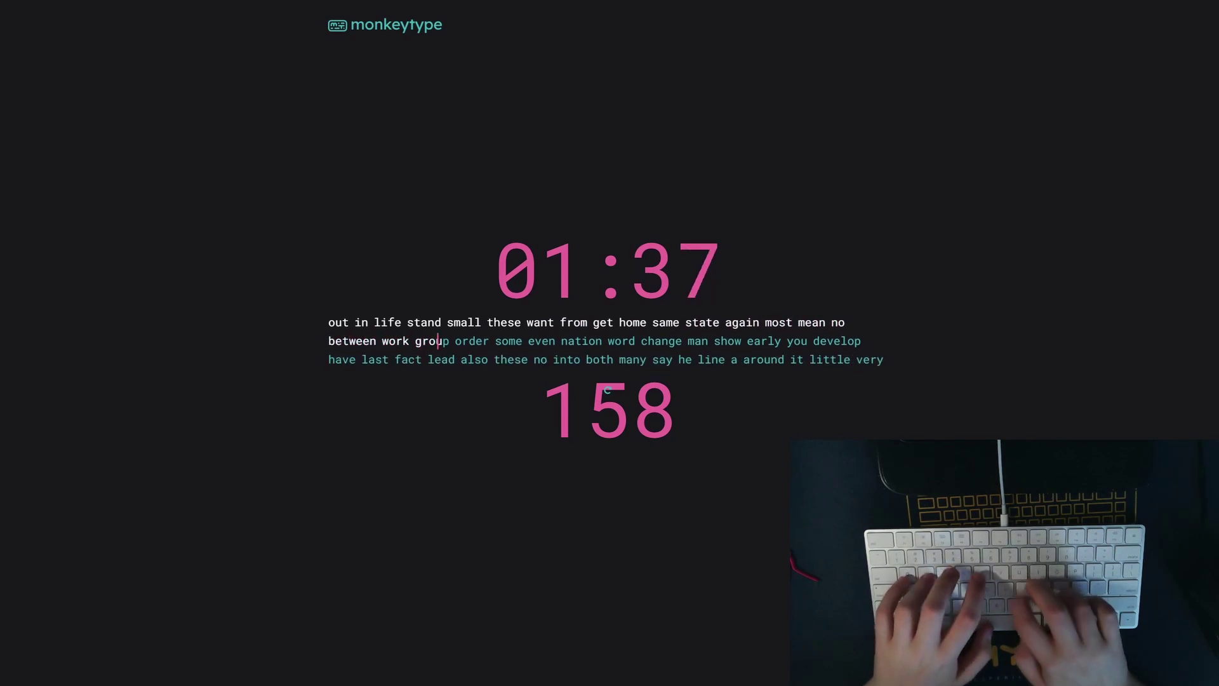
{"action": "type", "text": "up order some even nation word"}
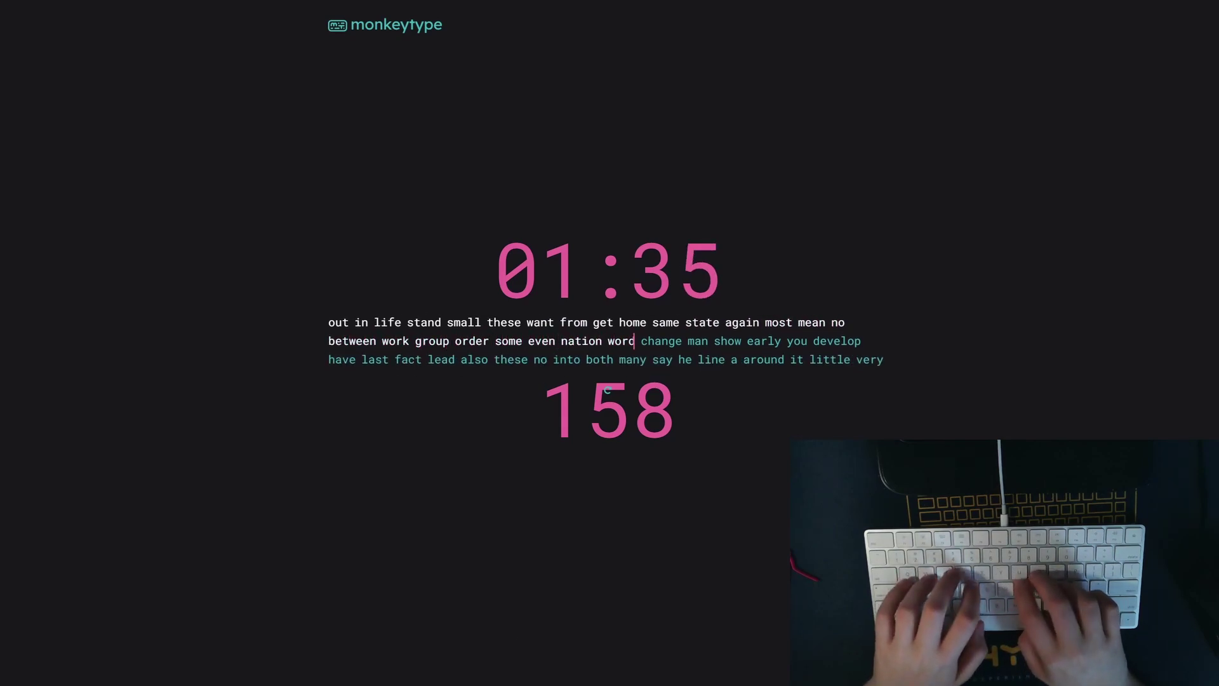
{"action": "type", "text": " change man sh"}
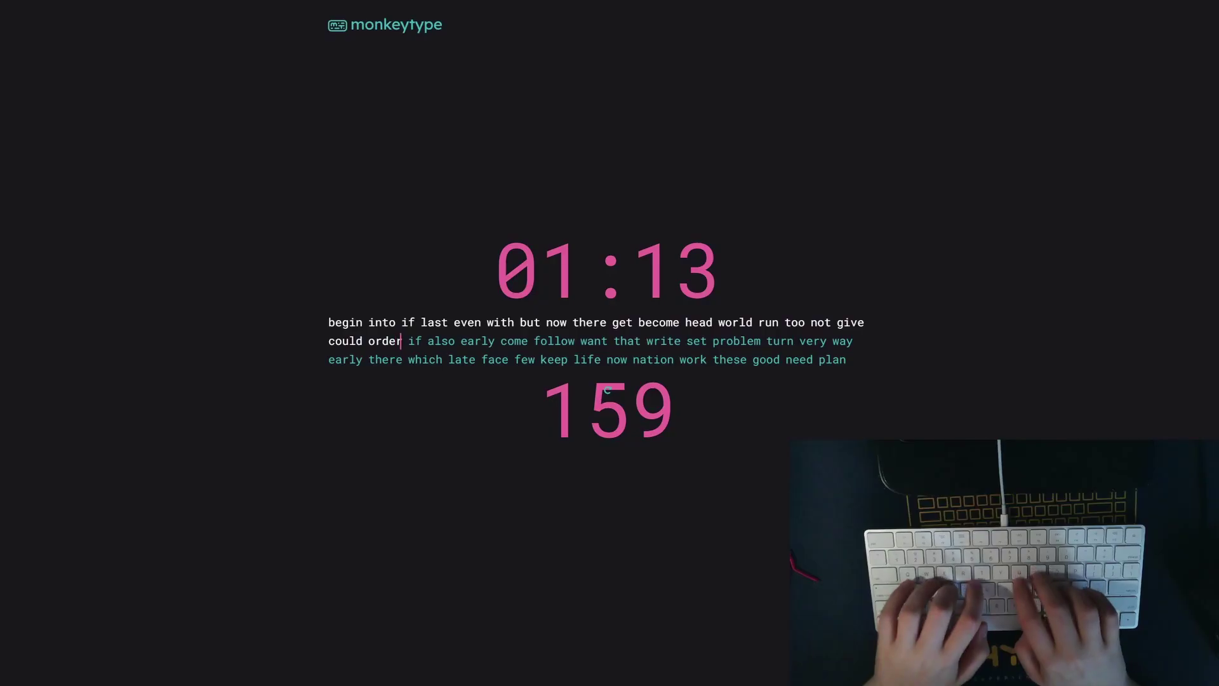
{"action": "type", "text": "come follow "}
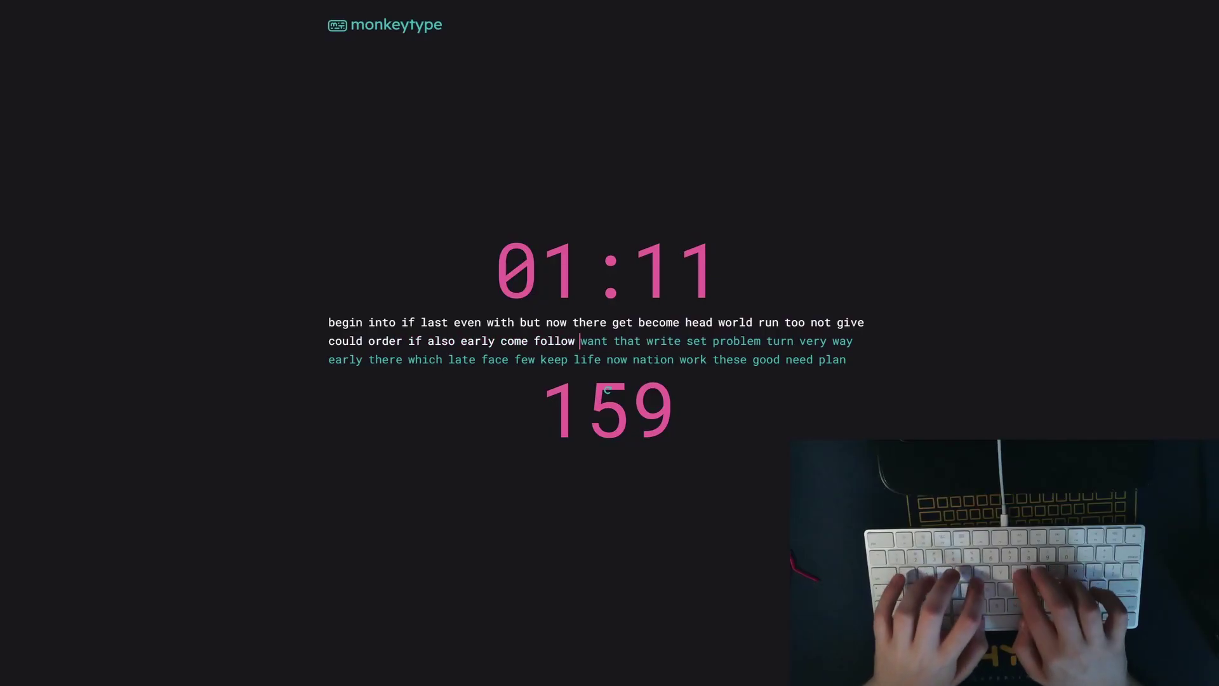
{"action": "type", "text": "want that write set problem tu"}
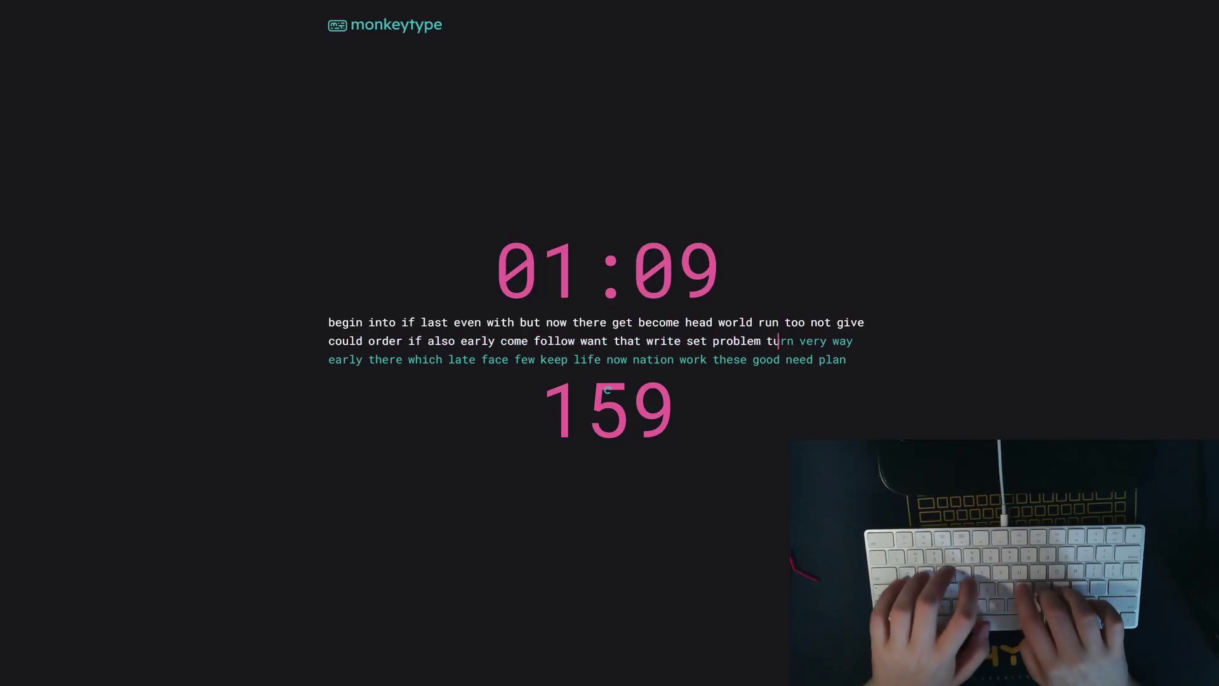
{"action": "type", "text": "rn very way early there whic"}
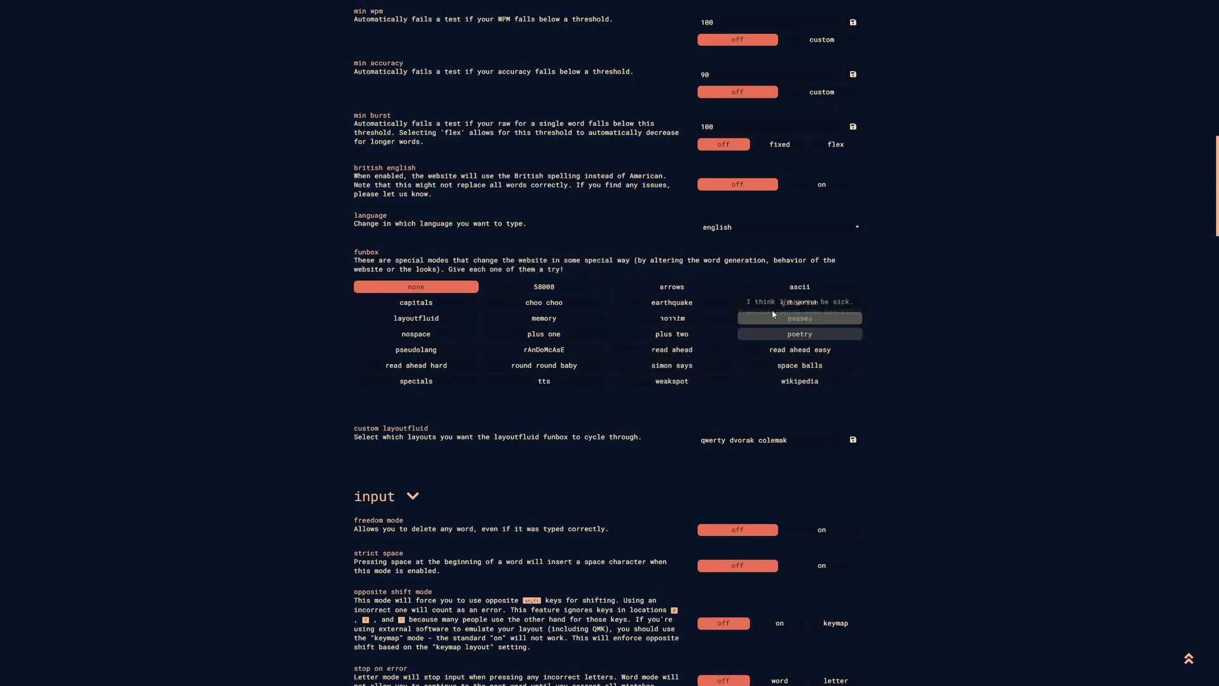
- Enable the nausea funbox for the typing test
{"action": "left_click", "coordinate": [799, 302]}
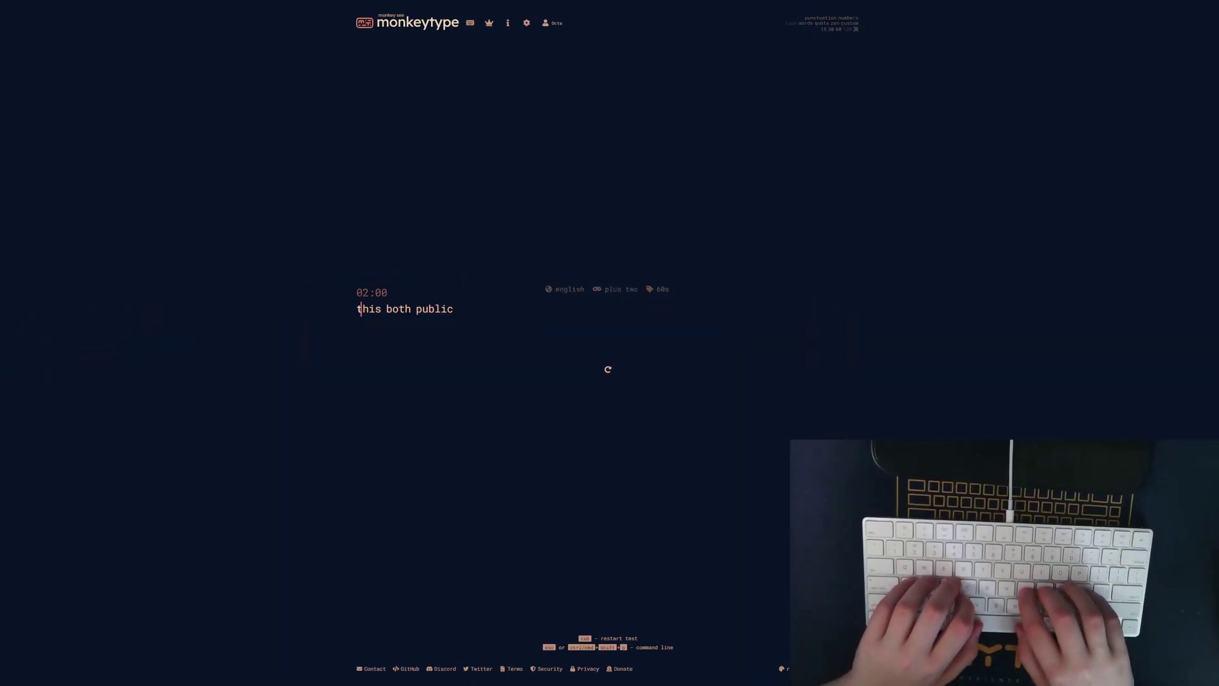
{"action": "type", "text": "this both public"}
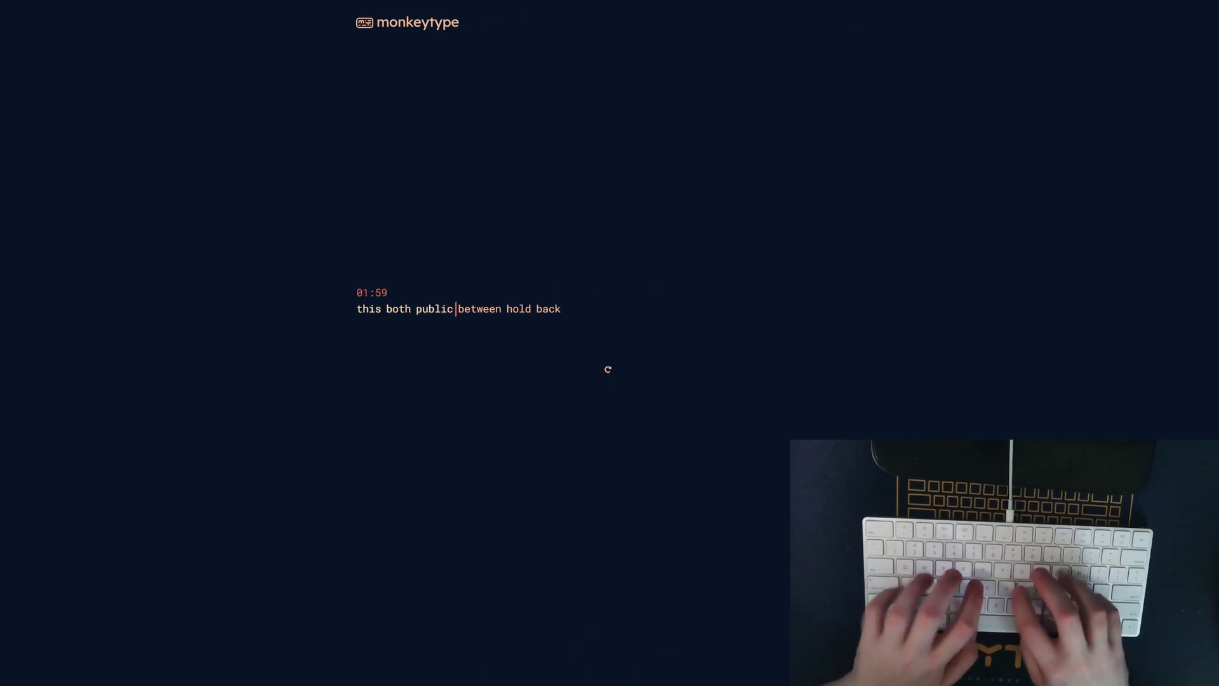
{"action": "type", "text": " between hold back"}
{"action": "type", "text": "life bo"}
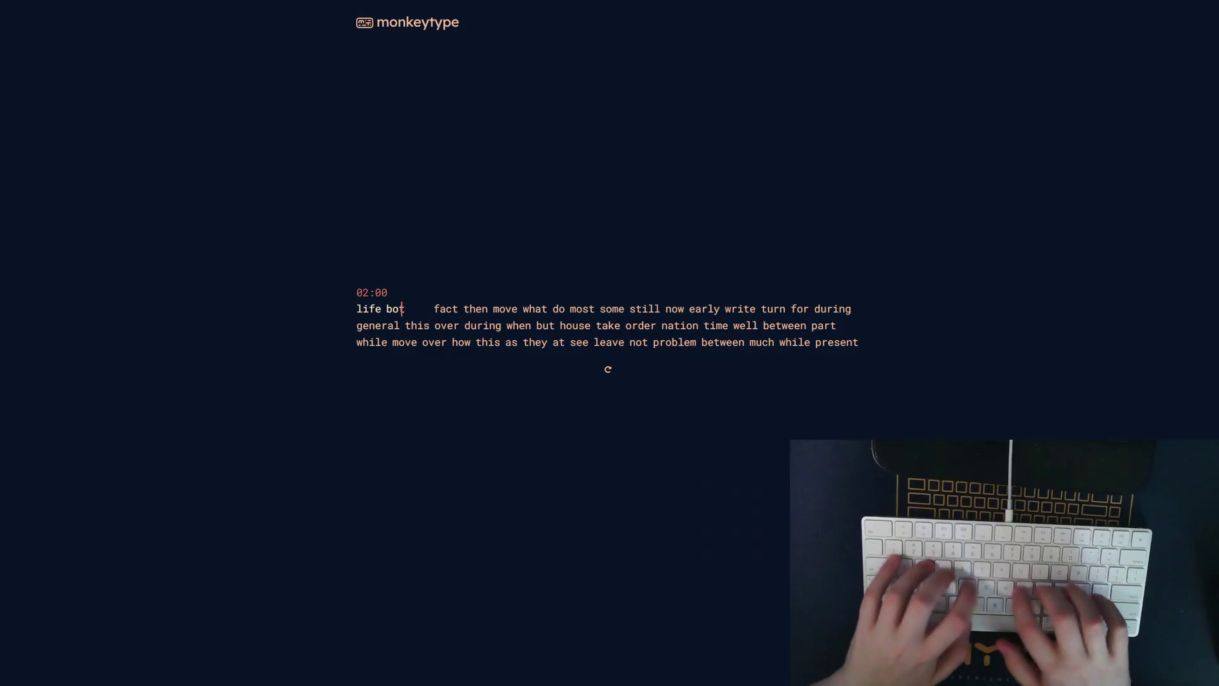
{"action": "type", "text": "th go fact then move what do most"}
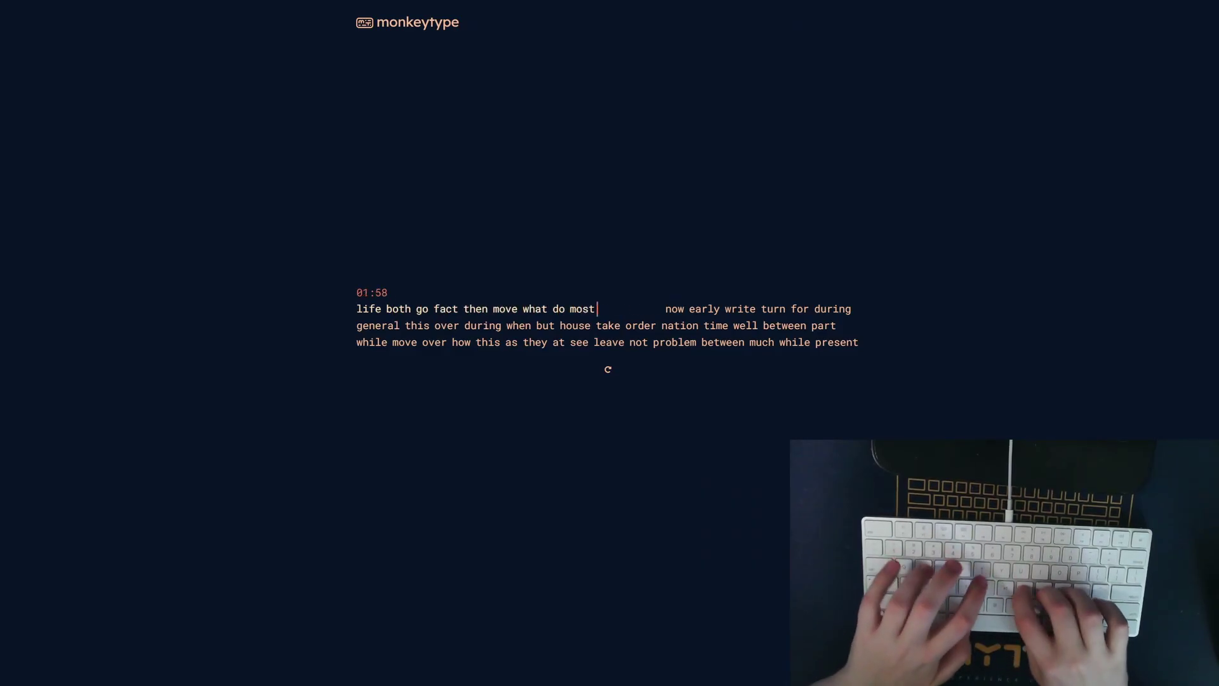
{"action": "type", "text": "ntral portion of"}
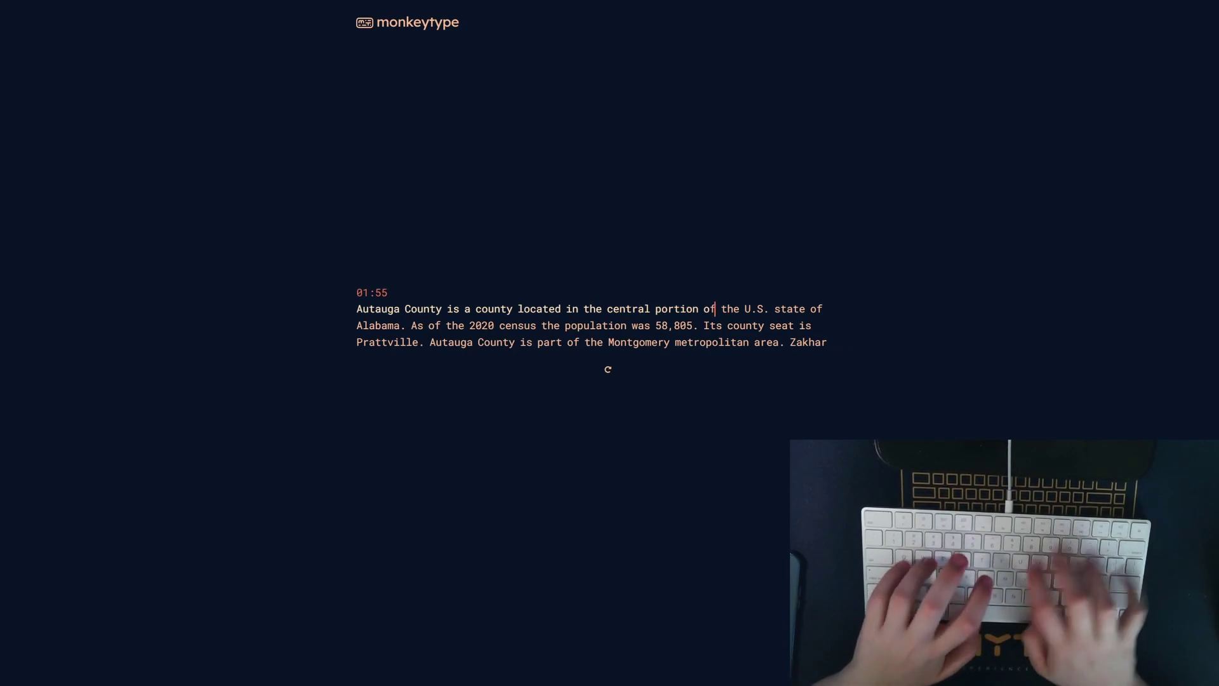
{"action": "type", "text": " the U.S."}
{"action": "type", "text": "see use"}
{"action": "type", "text": " see we"}
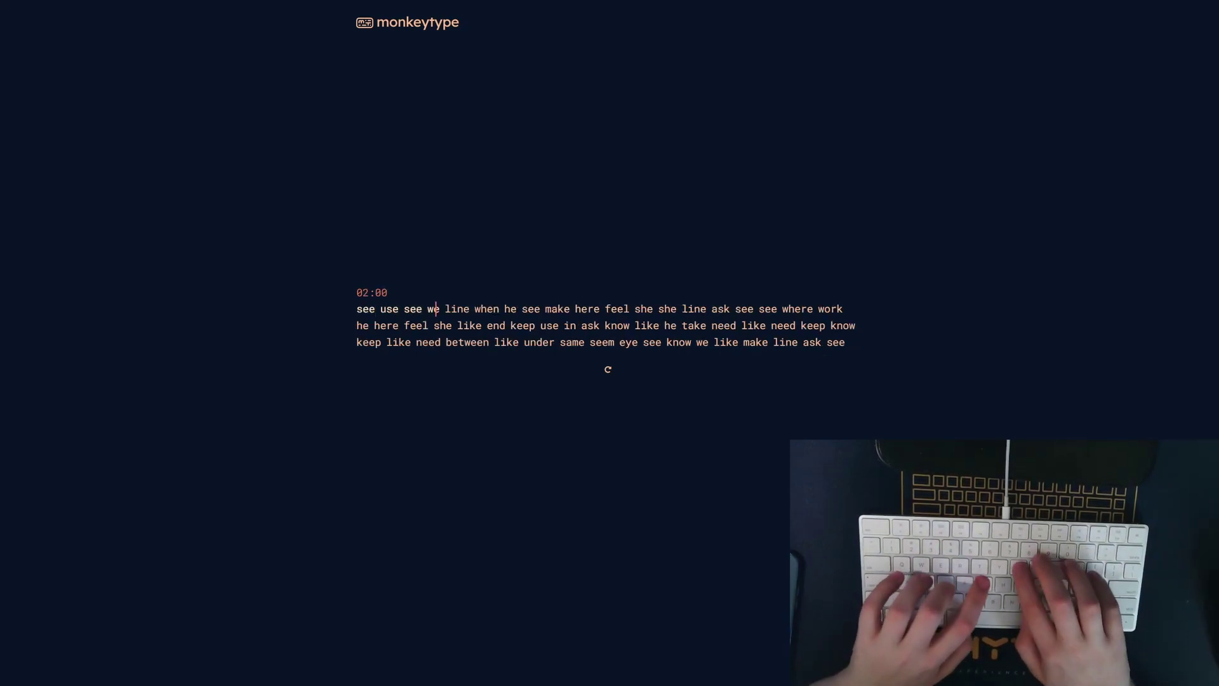
{"action": "type", "text": " line when he see make here "}
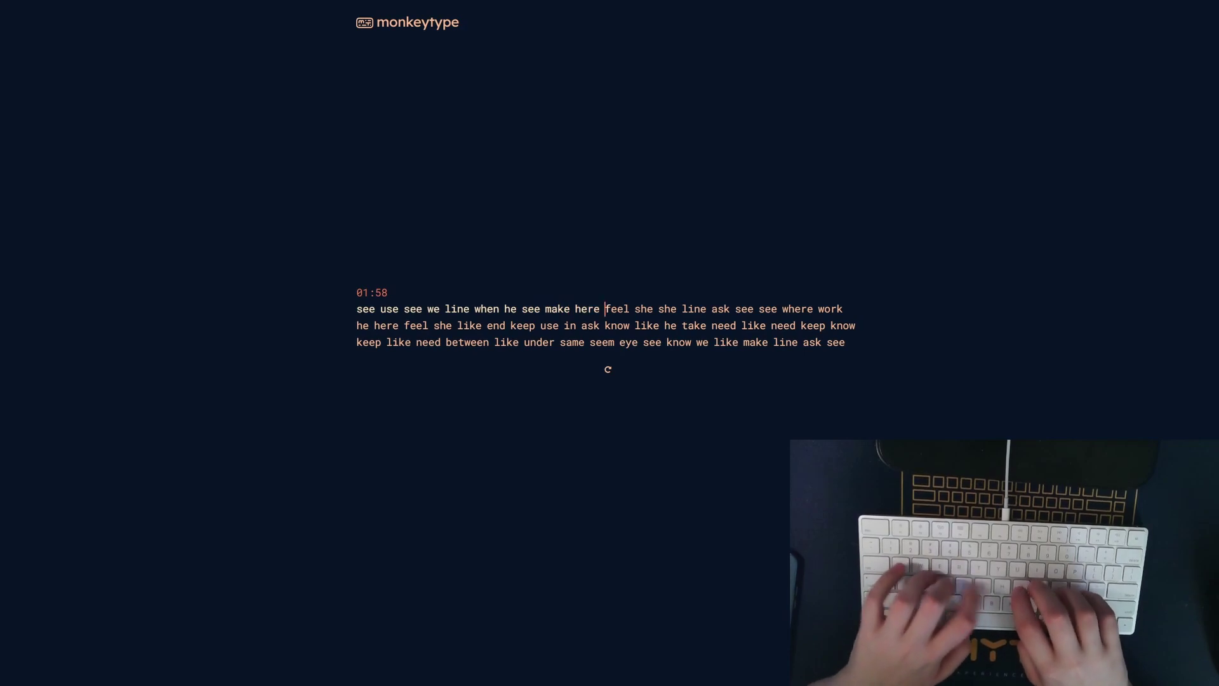
{"action": "type", "text": "feel she she line ask"}
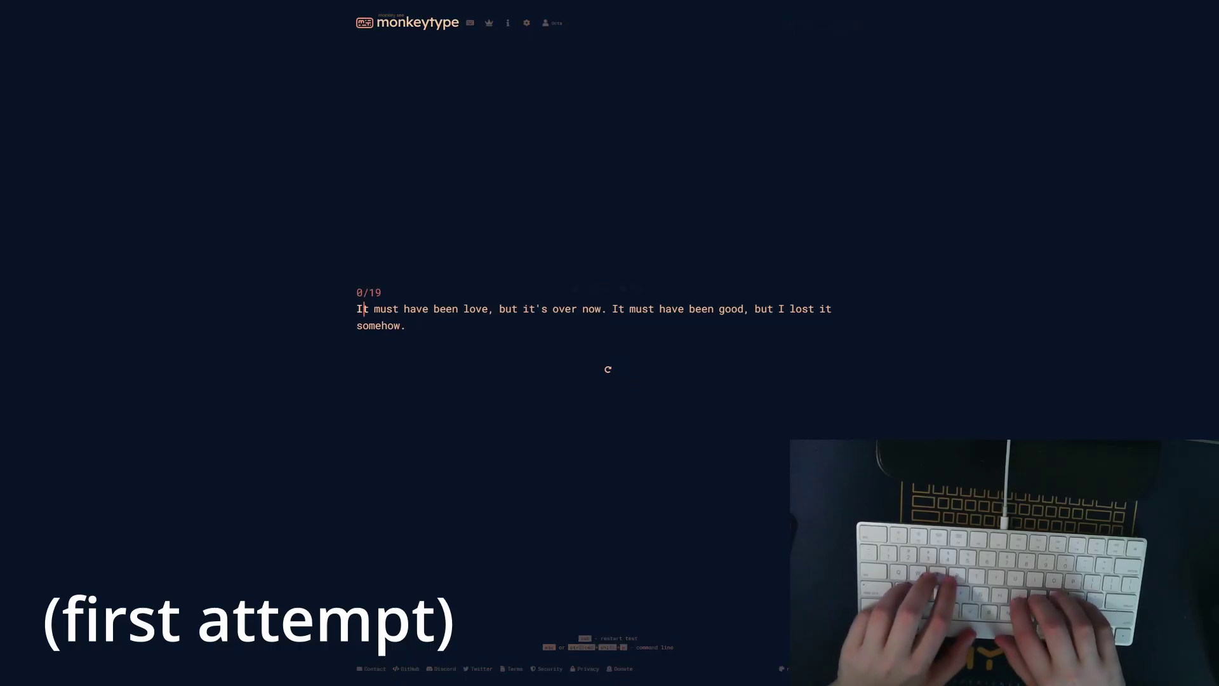
{"action": "type", "text": " must have been love, but it's over now"}
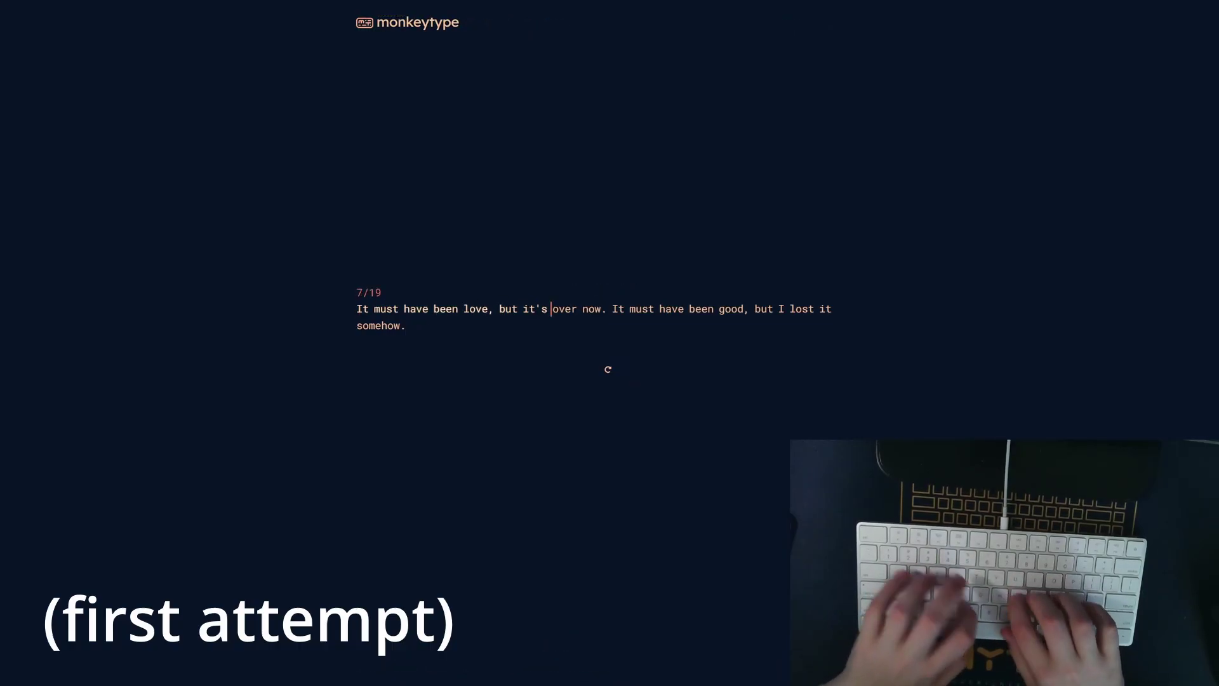
{"action": "type", "text": ". It mustt"}
- Correct the typo in 'must', repeat the short quote test, and load a new quote
{"action": "key", "text": "BackSpace"}
{"action": "key", "text": "BackSpace"}
{"action": "key", "text": "BackSpace"}
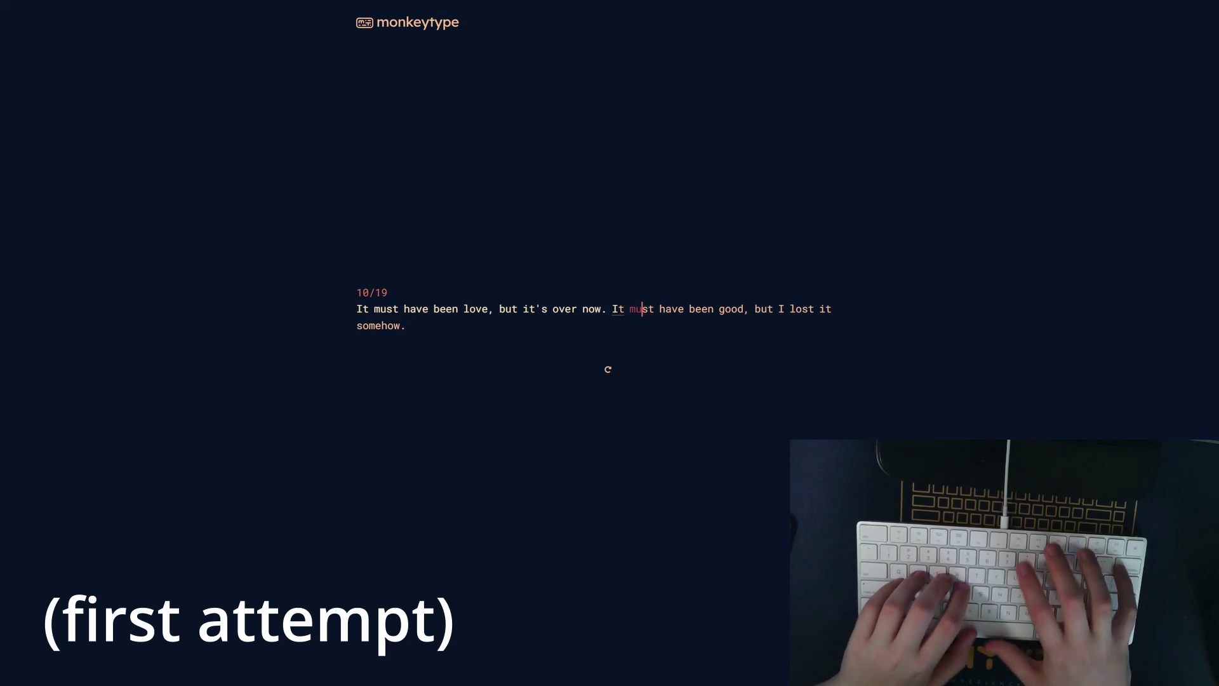
{"action": "type", "text": "must"}
{"action": "key", "text": "BackSpace"}
{"action": "key", "text": "BackSpace"}
{"action": "key", "text": "BackSpace"}
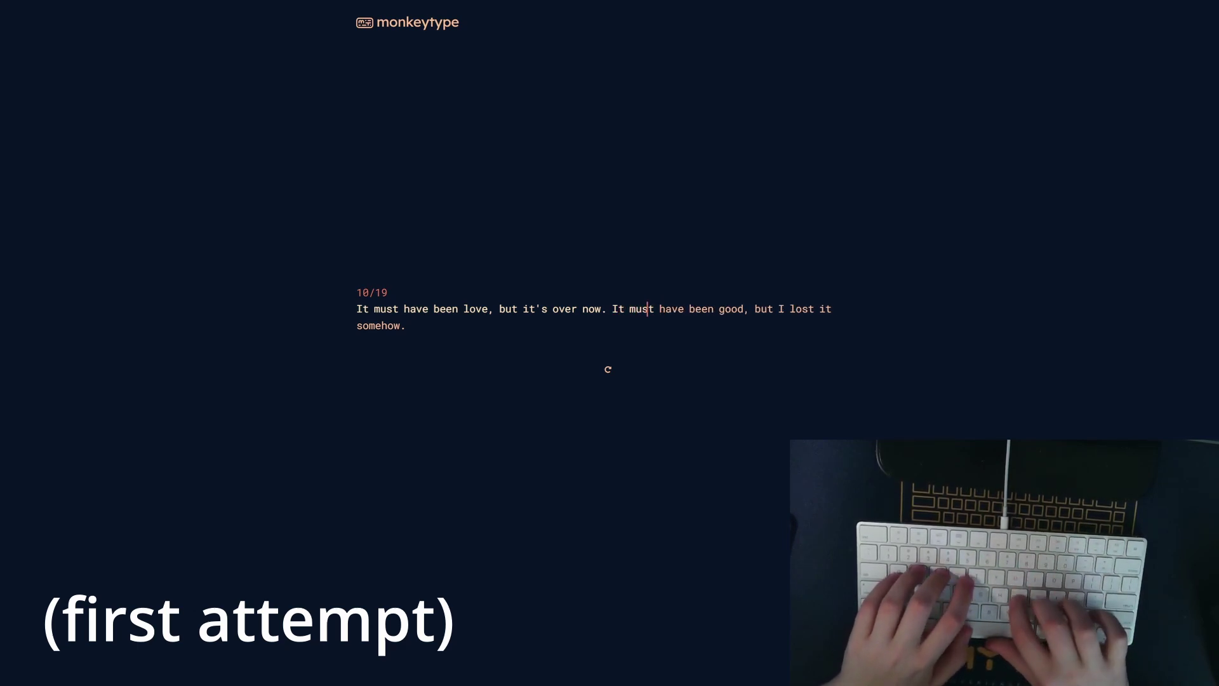
{"action": "type", "text": "t have been good, but "}
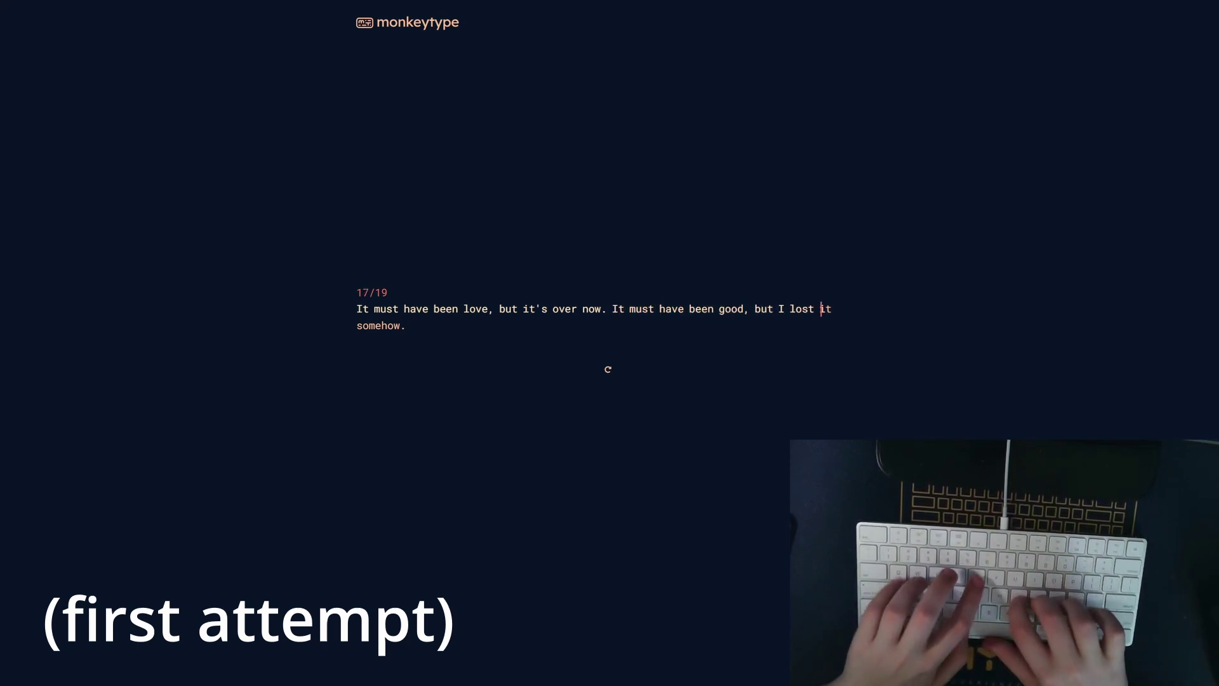
{"action": "type", "text": "how."}
{"action": "key", "text": "Tab"}
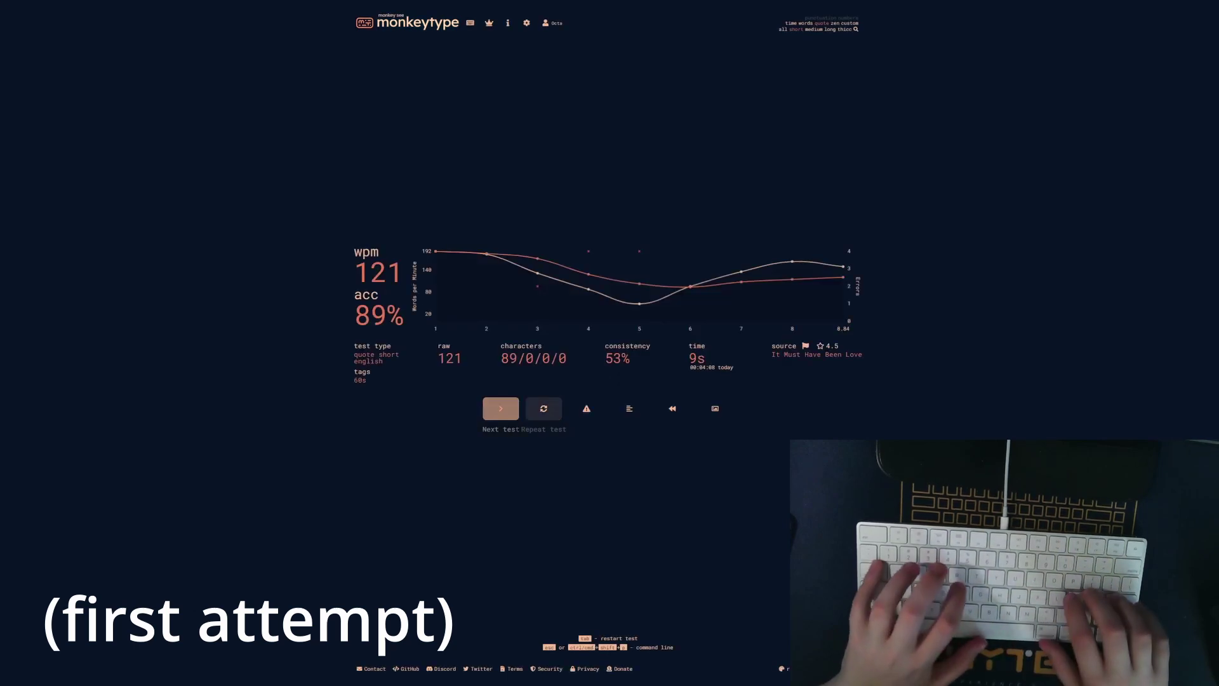
{"action": "key", "text": "Tab"}
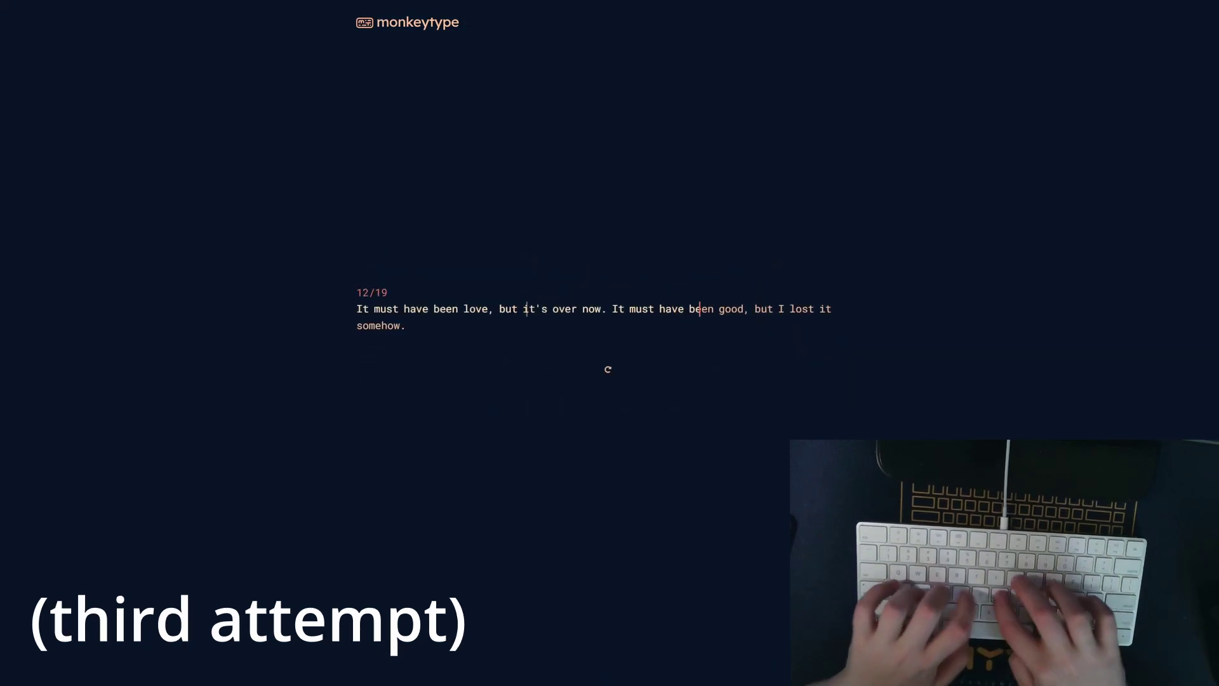
{"action": "type", "text": "od,"}
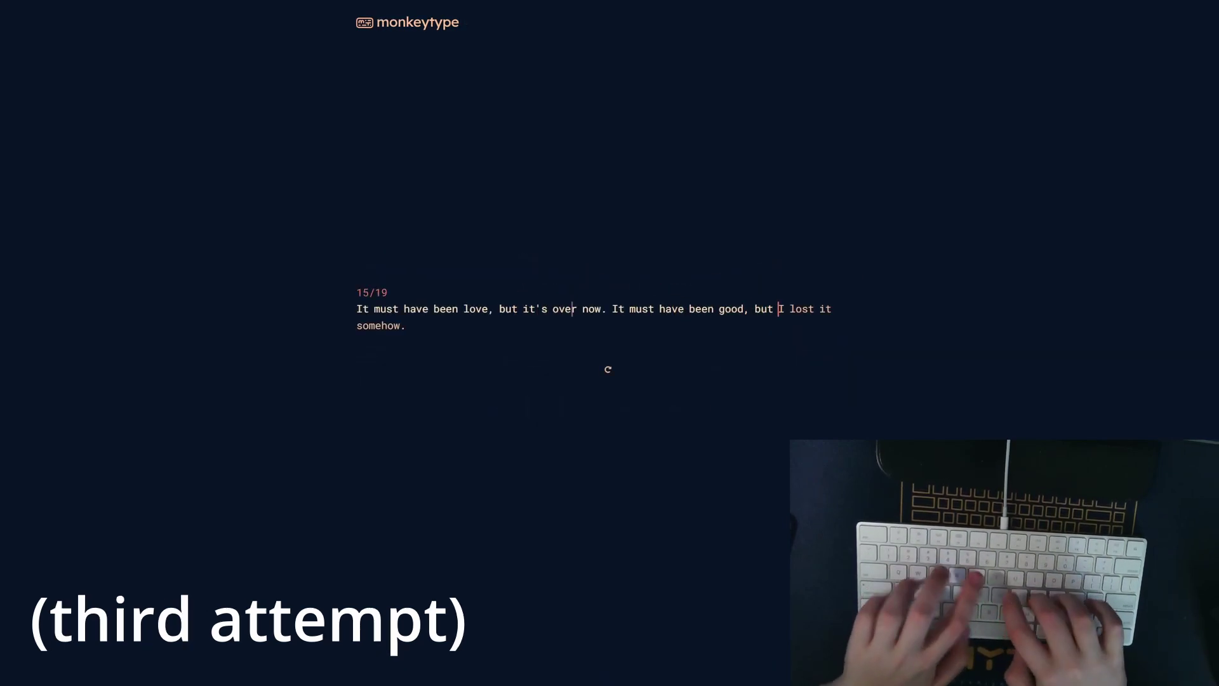
{"action": "type", "text": "I lost it somehow."}
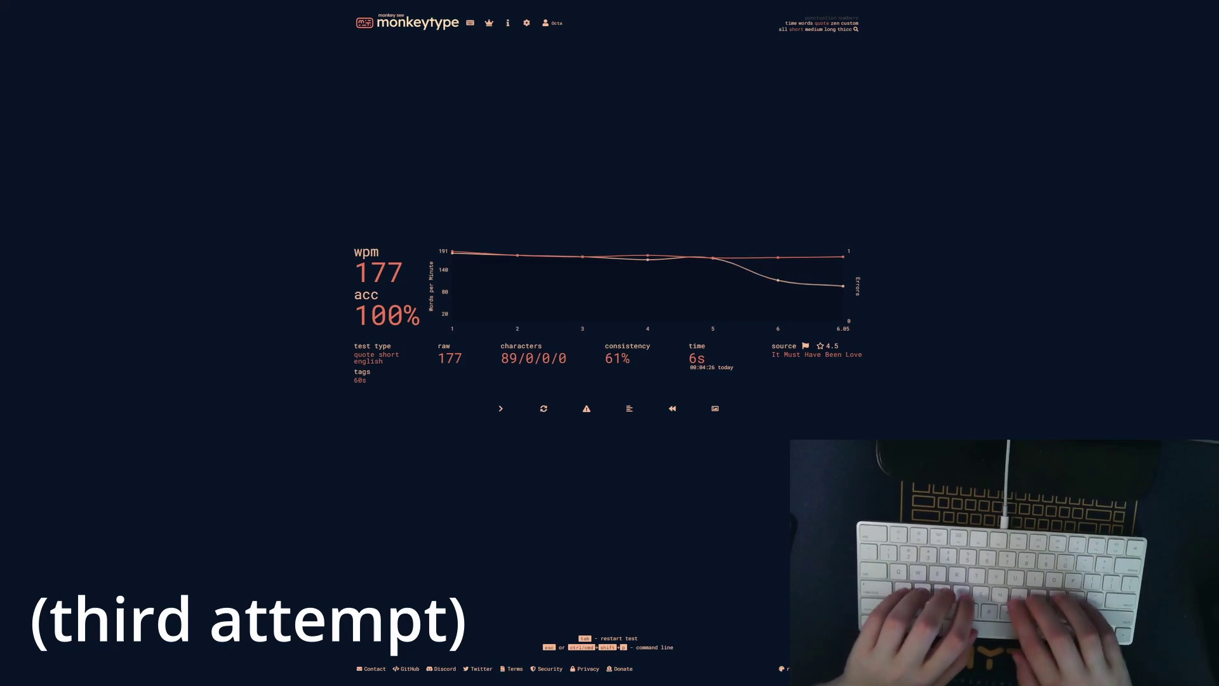
{"action": "key", "text": "Tab"}
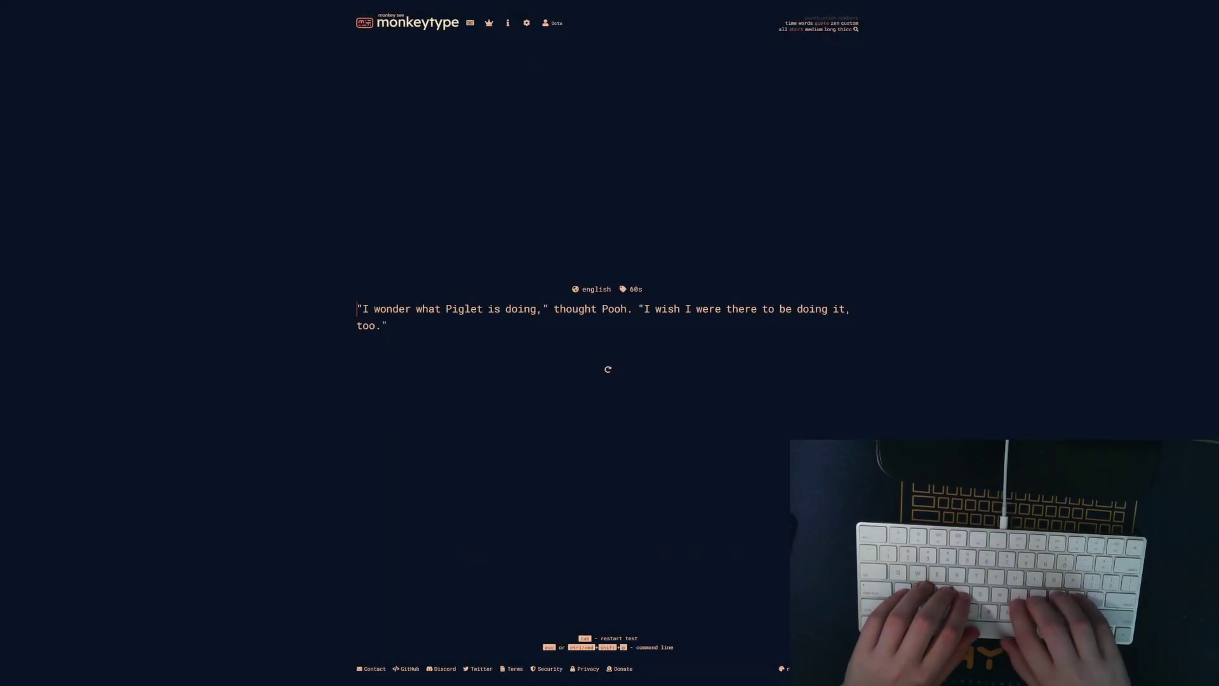
{"action": "type", "text": "\"I wonder what "}
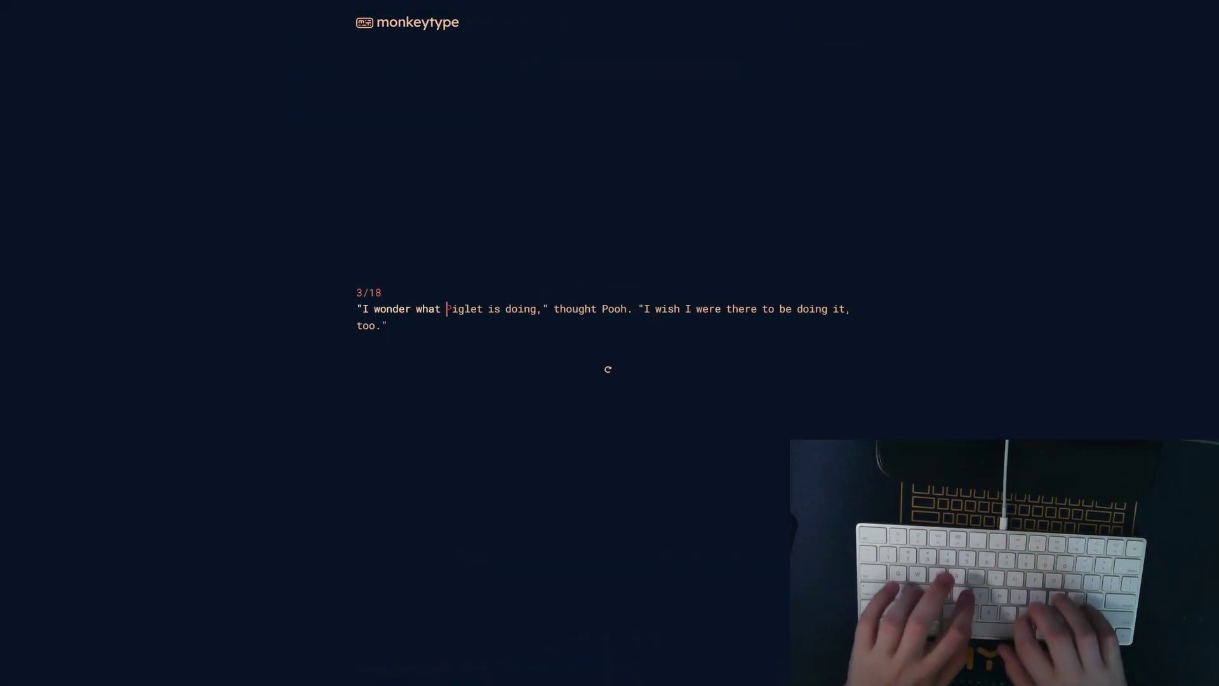
{"action": "type", "text": "Pi"}
- Restart the Piglet quote after mistyping, then load a fresh quote test
{"action": "key", "text": "Tab"}
{"action": "type", "text": "\"I "}
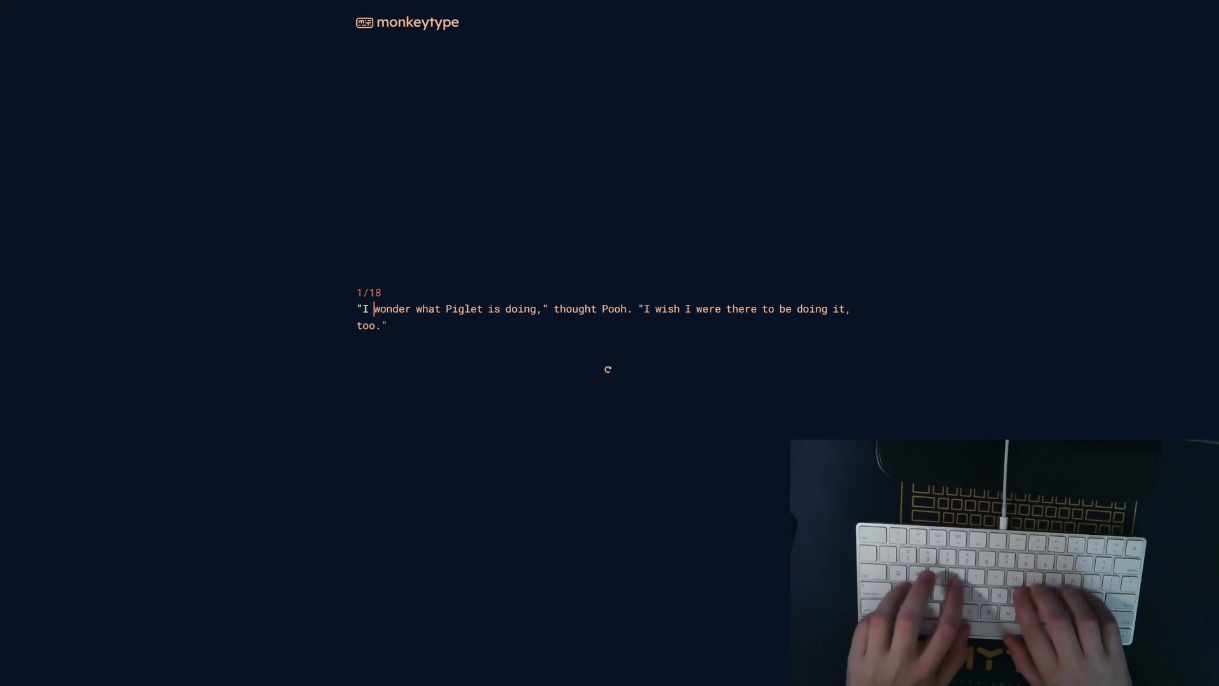
{"action": "type", "text": "wonder what pig"}
{"action": "key", "text": "Tab"}
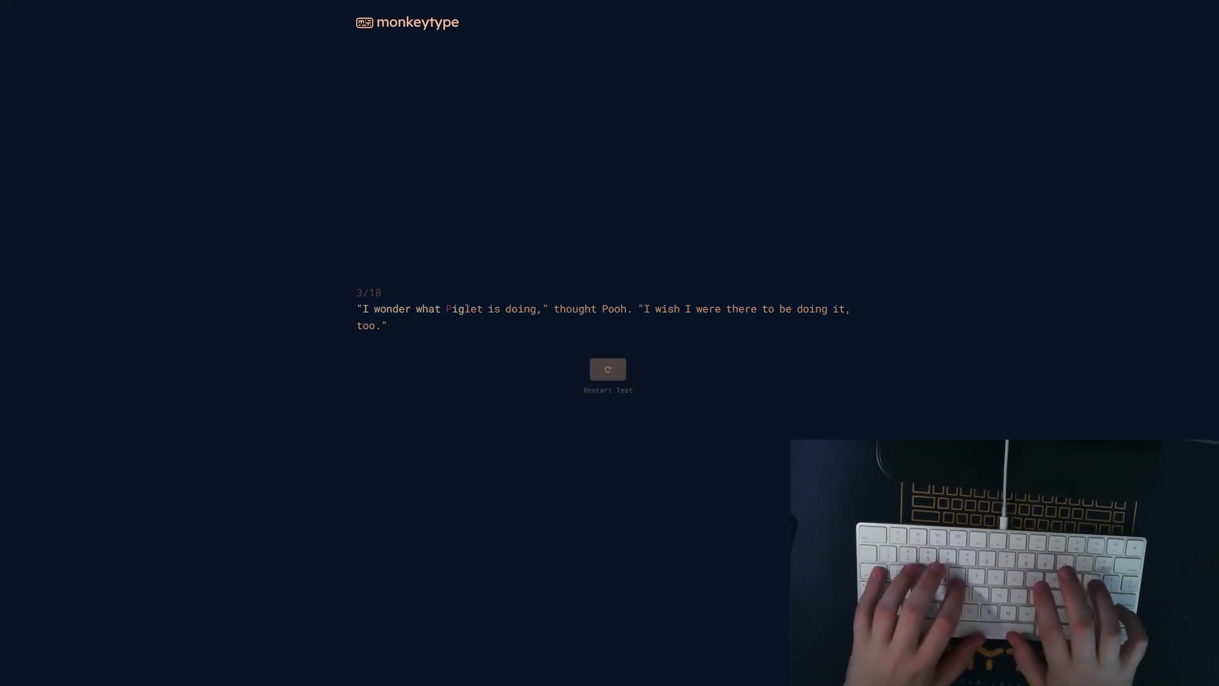
{"action": "key", "text": "Return"}
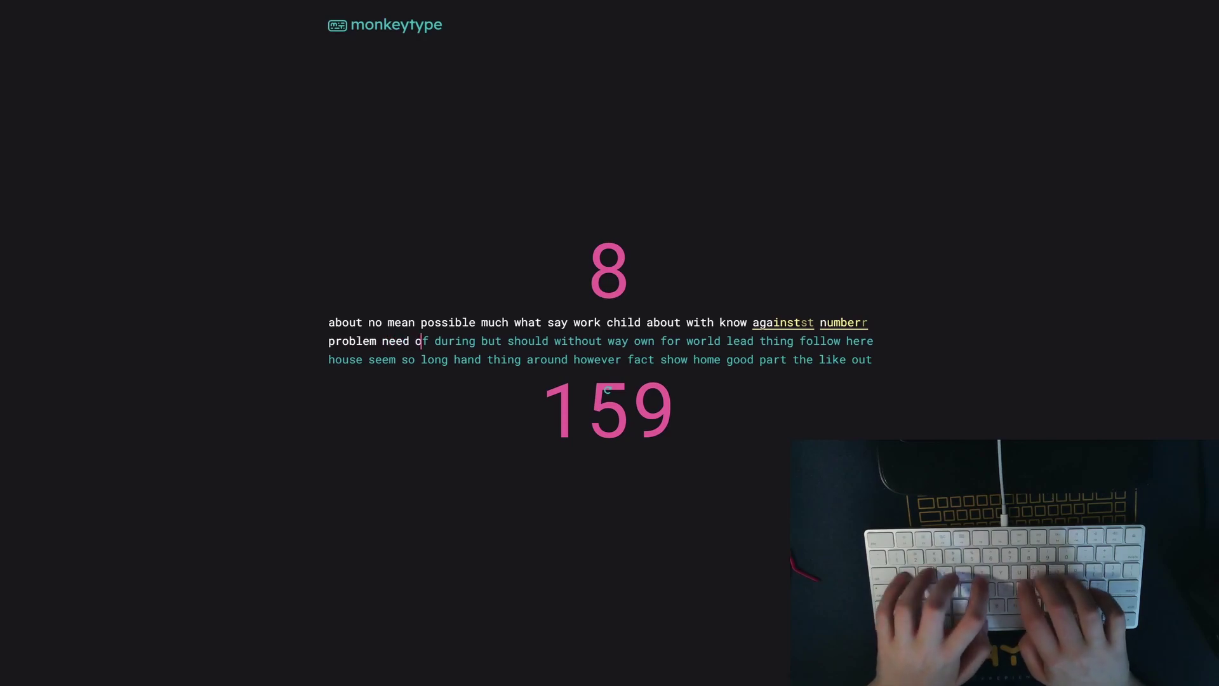
{"action": "type", "text": "f during "}
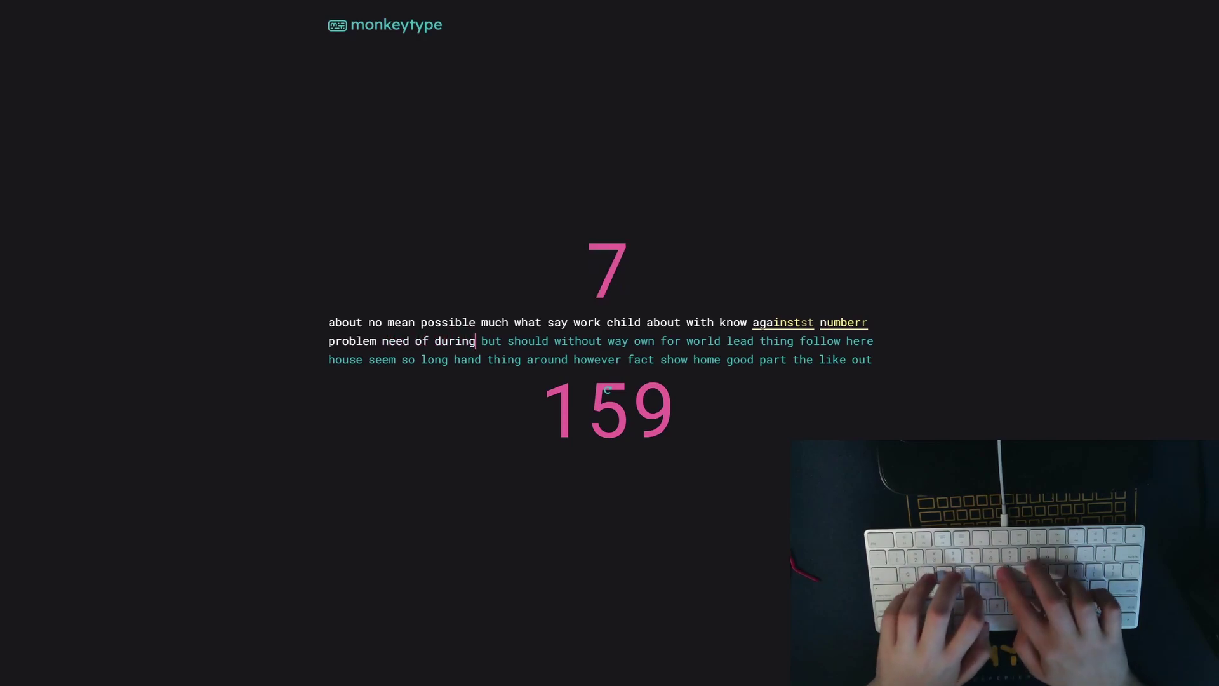
{"action": "type", "text": "but should without way own fo"}
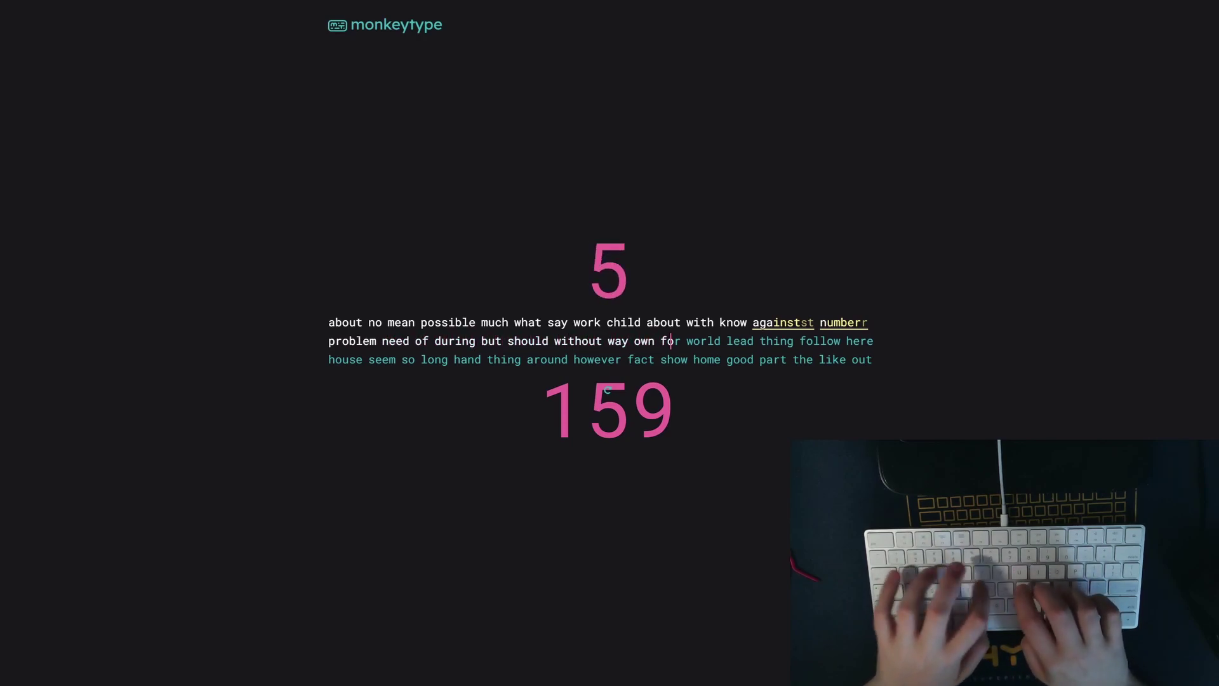
{"action": "type", "text": "r world lead thin"}
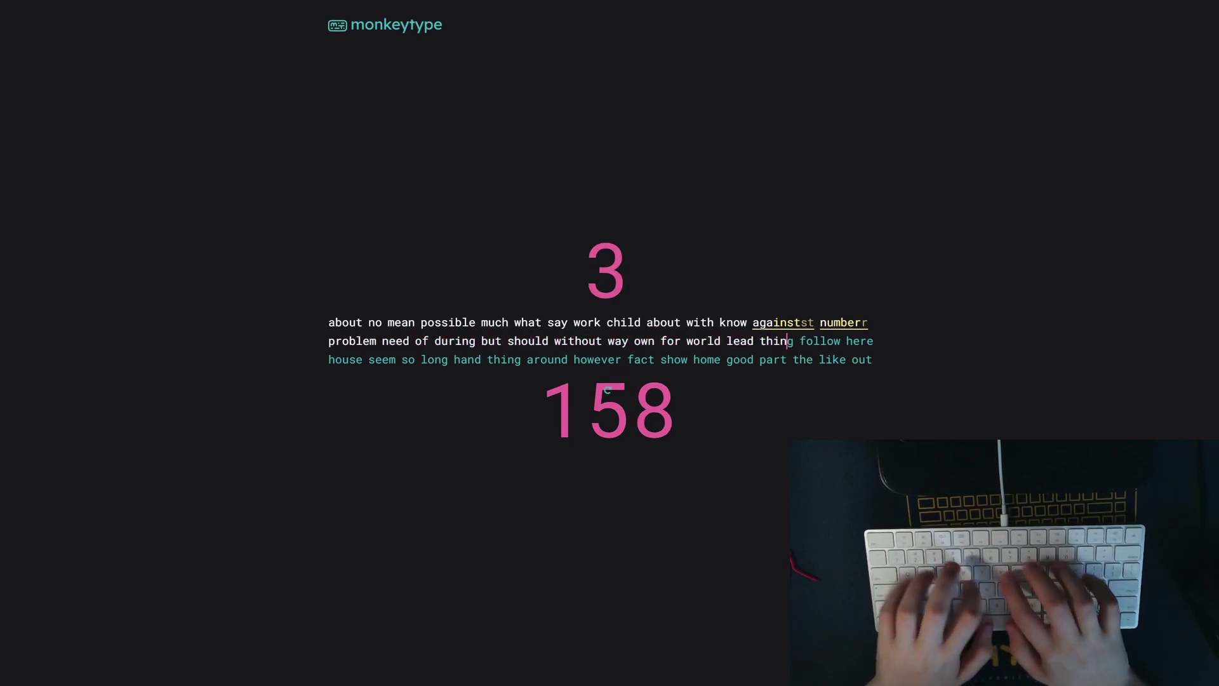
{"action": "type", "text": "g follow here house se"}
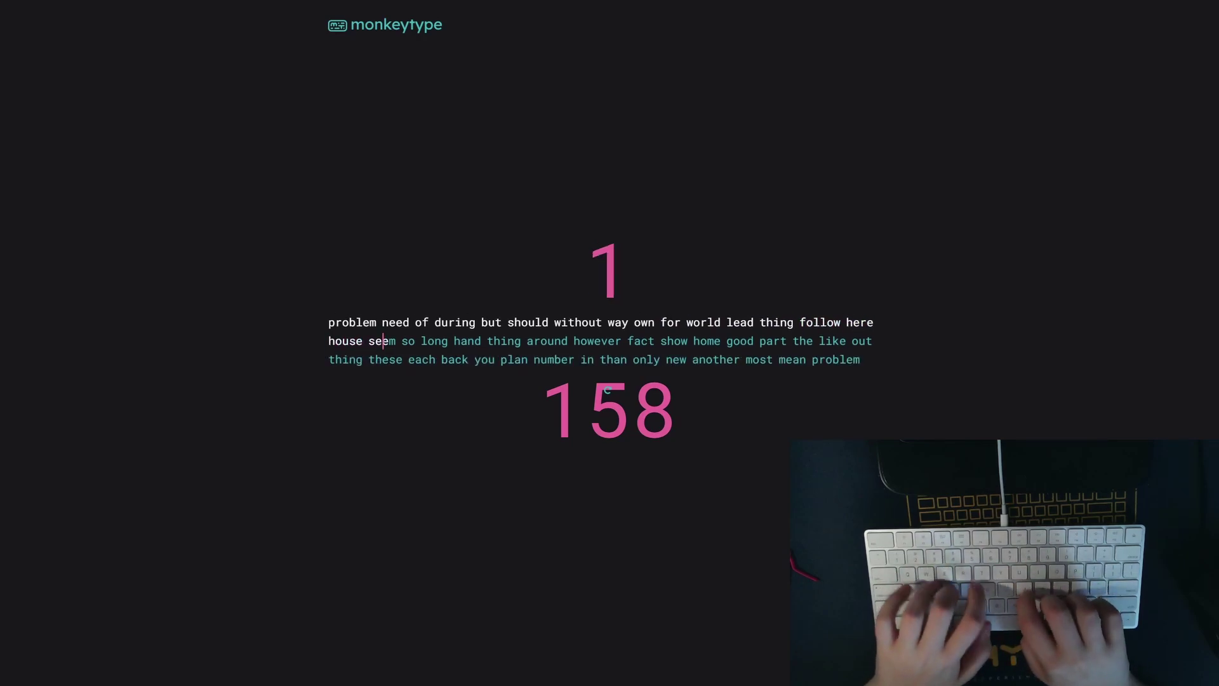
{"action": "type", "text": "em so"}
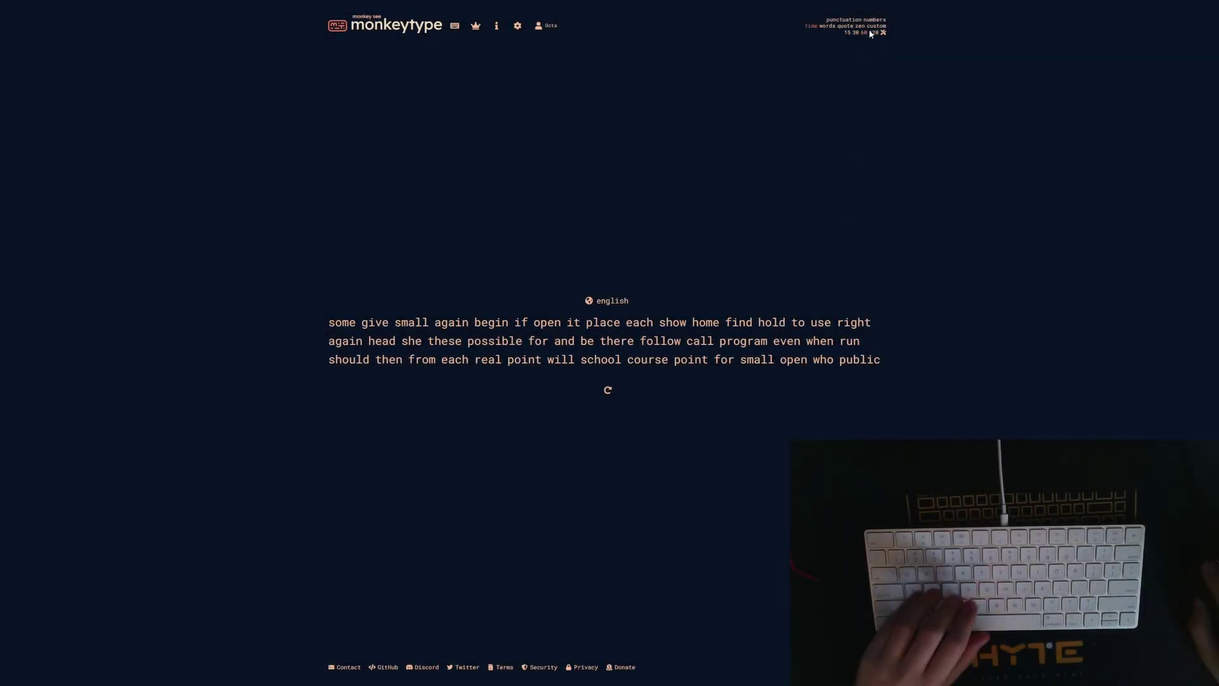
- Open the custom Test duration dialog from the time mode selector
{"action": "left_click", "coordinate": [884, 32]}
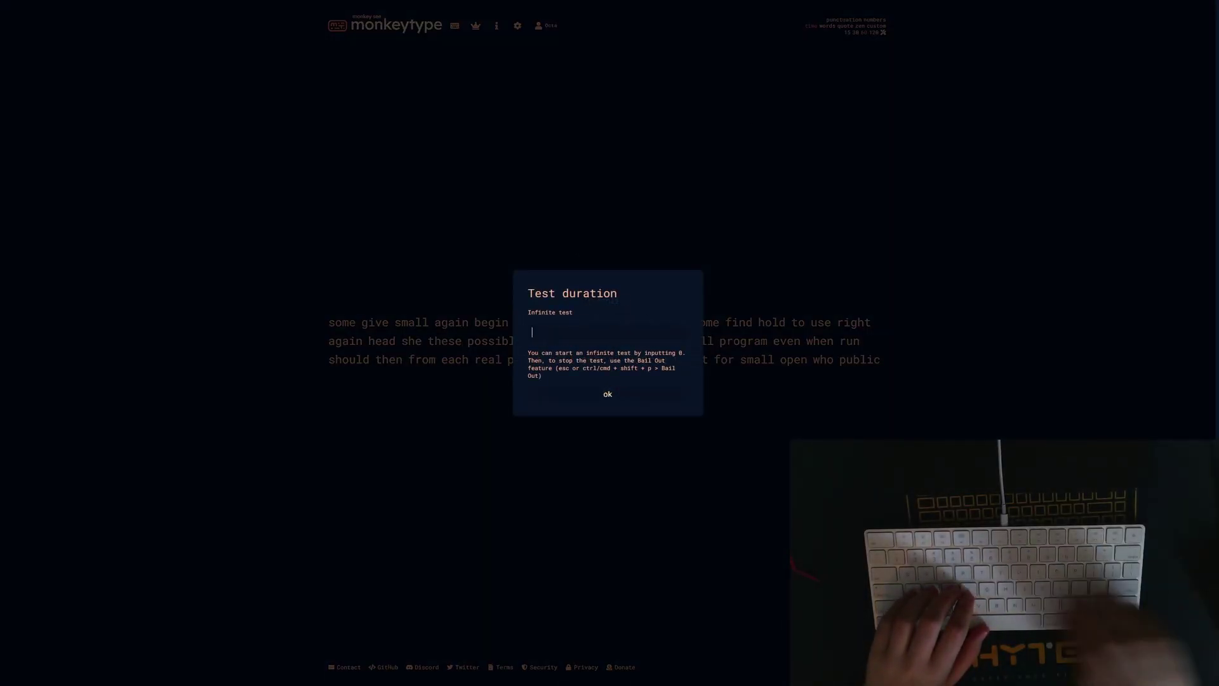